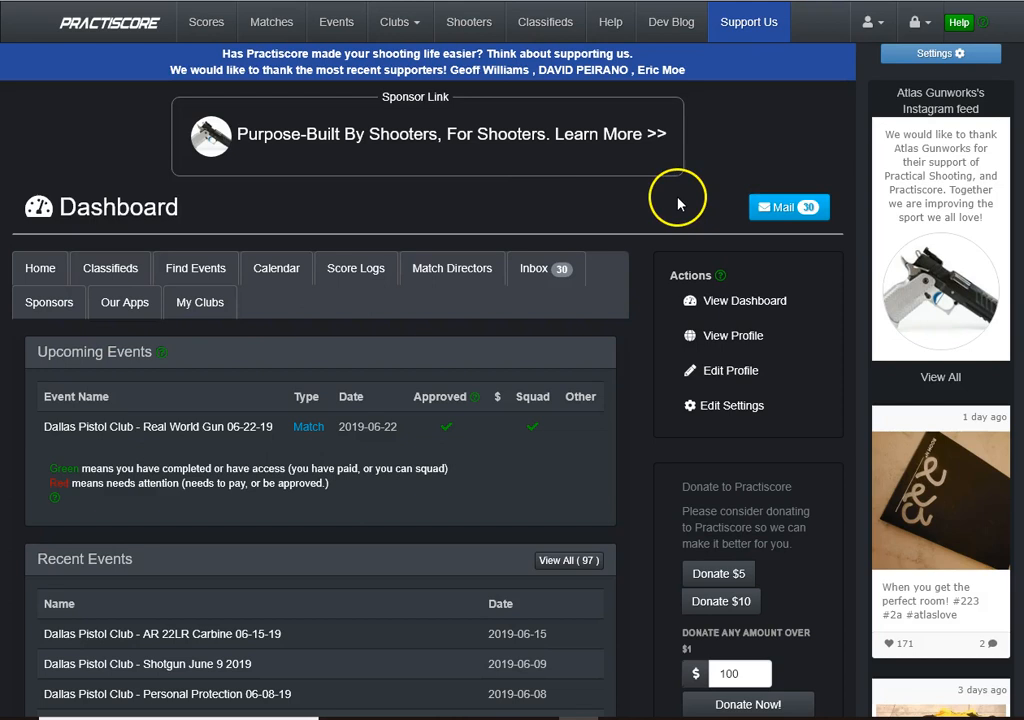
# Step: Open the Real World Gun 06-22-19 match page from the Dallas Pistol Club - Real World Gun club's upcoming matches
pyautogui.click(452, 272)
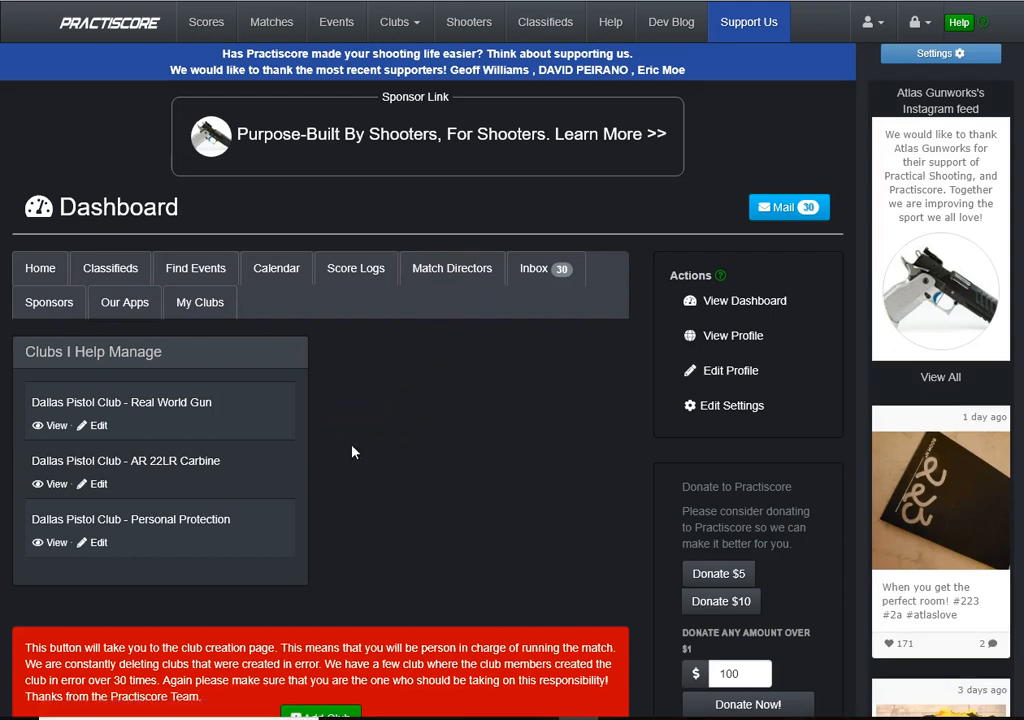
pyautogui.click(178, 407)
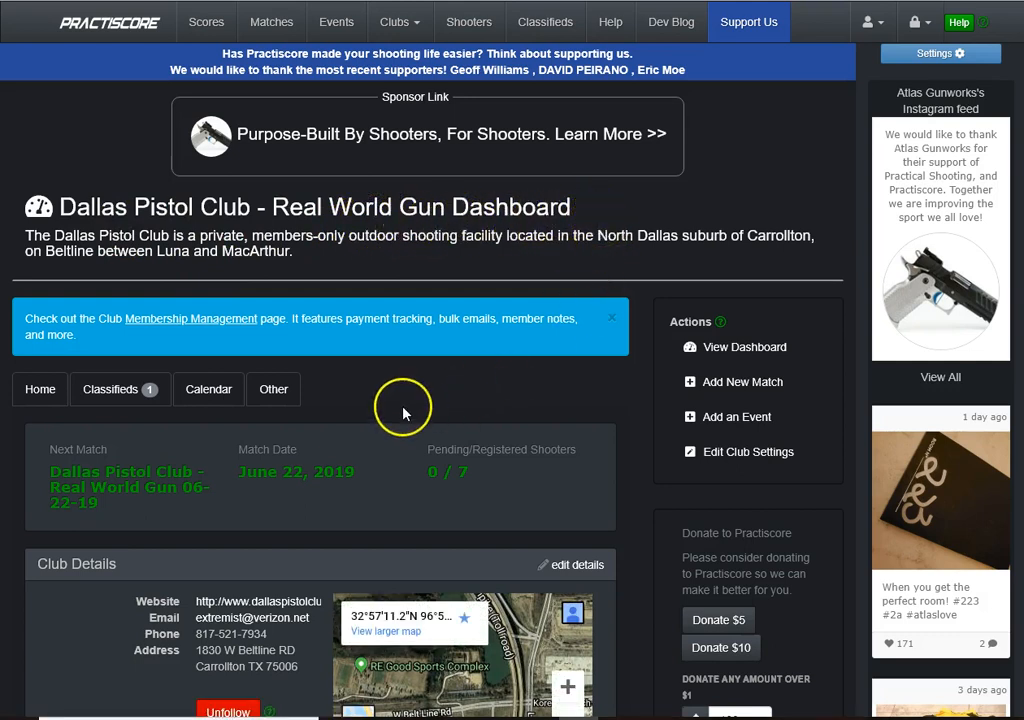
pyautogui.scroll(-4, 395, 413)
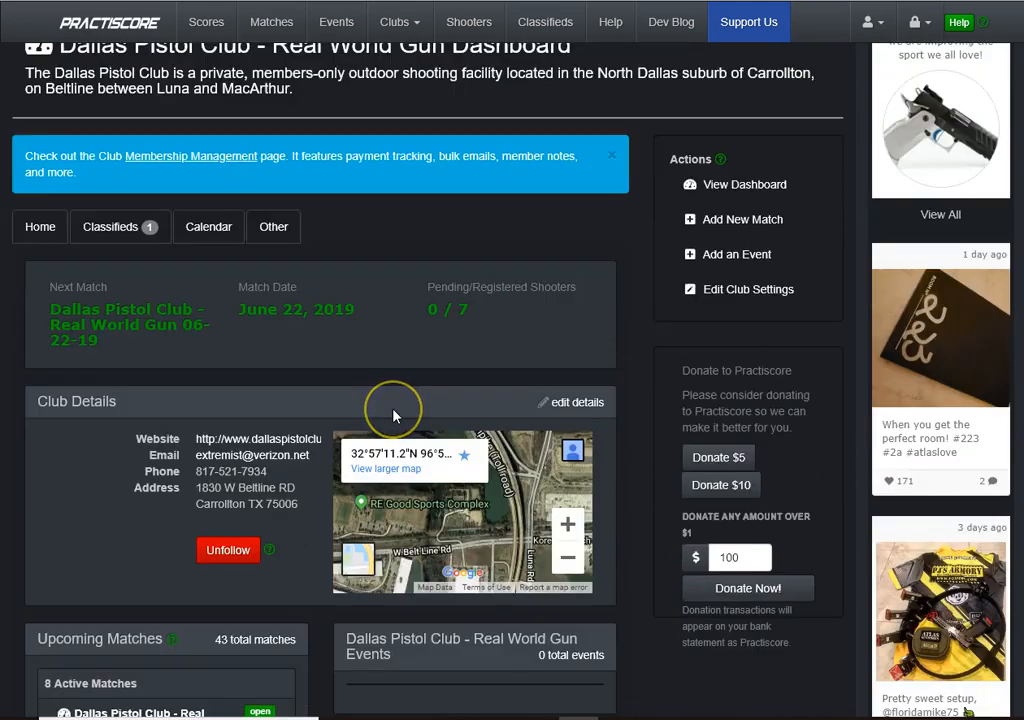
pyautogui.scroll(-3, 364, 411)
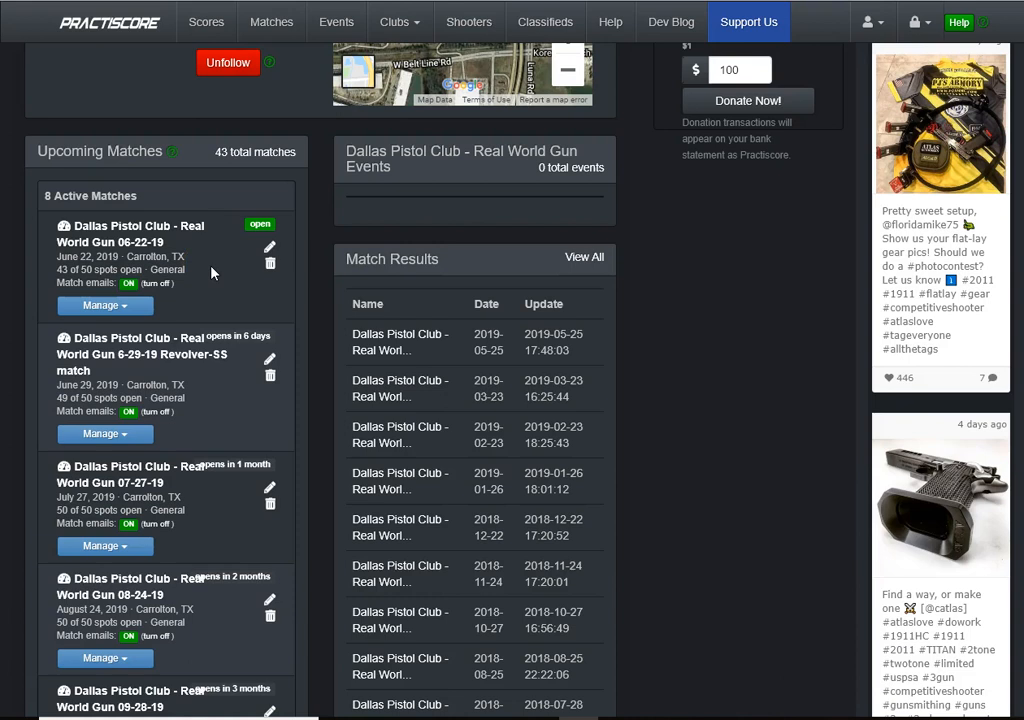
pyautogui.click(139, 237)
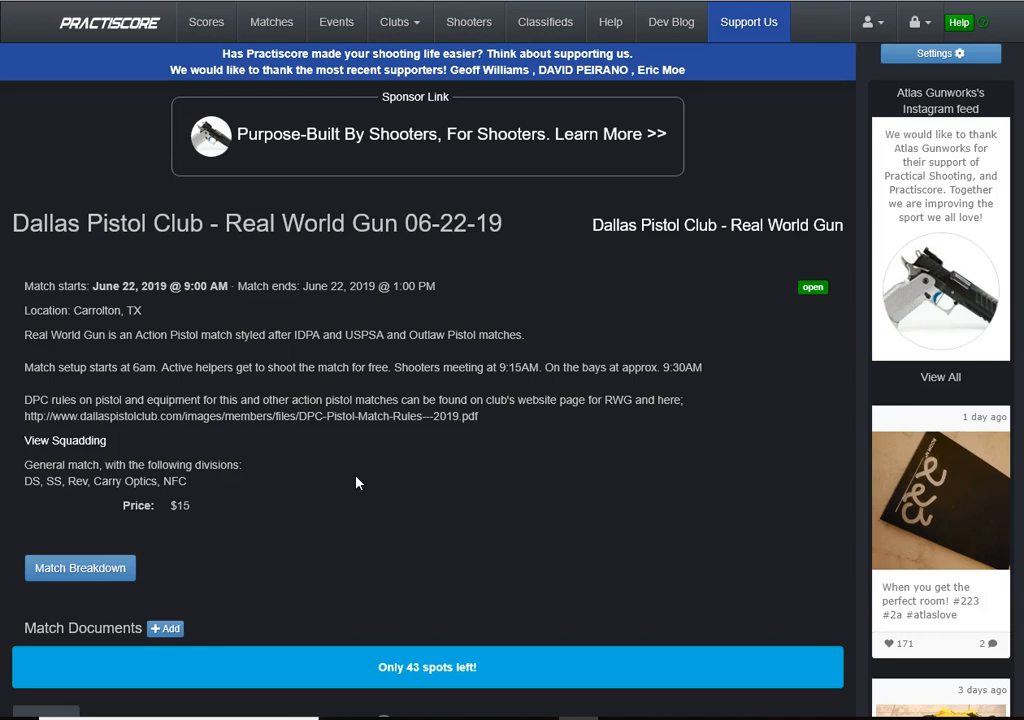
# Step: Examine the match registration form, covering the division, DPC RO and DPC status questions and the waiver text through its acceptance option
pyautogui.scroll(-3, 356, 483)
pyautogui.scroll(-2, 90, 538)
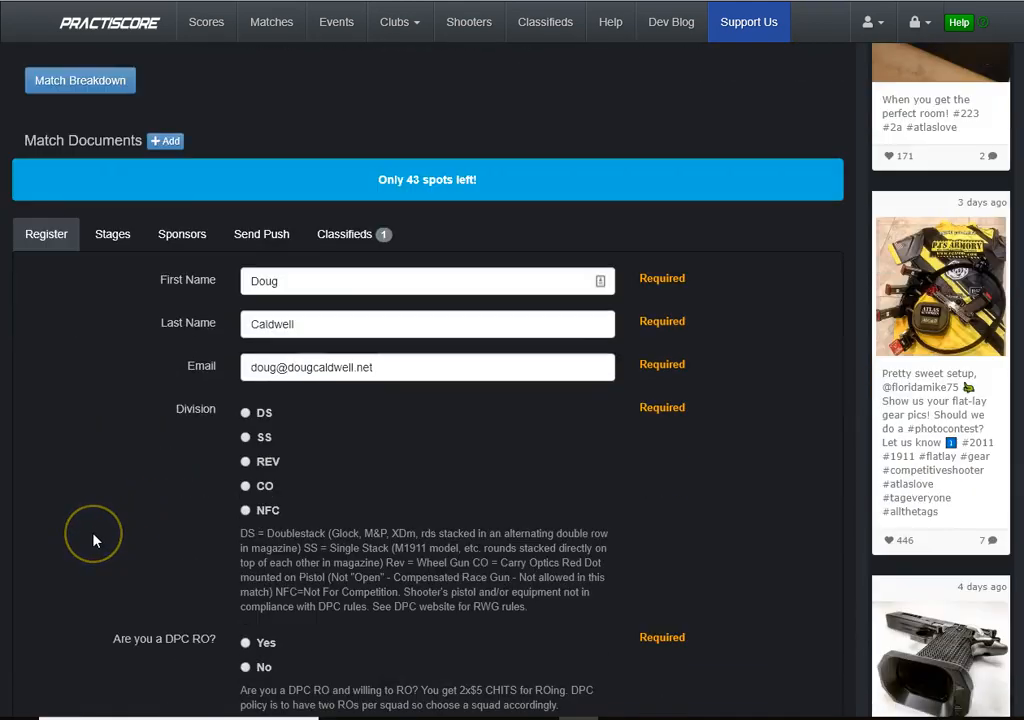
pyautogui.scroll(-1, 75, 480)
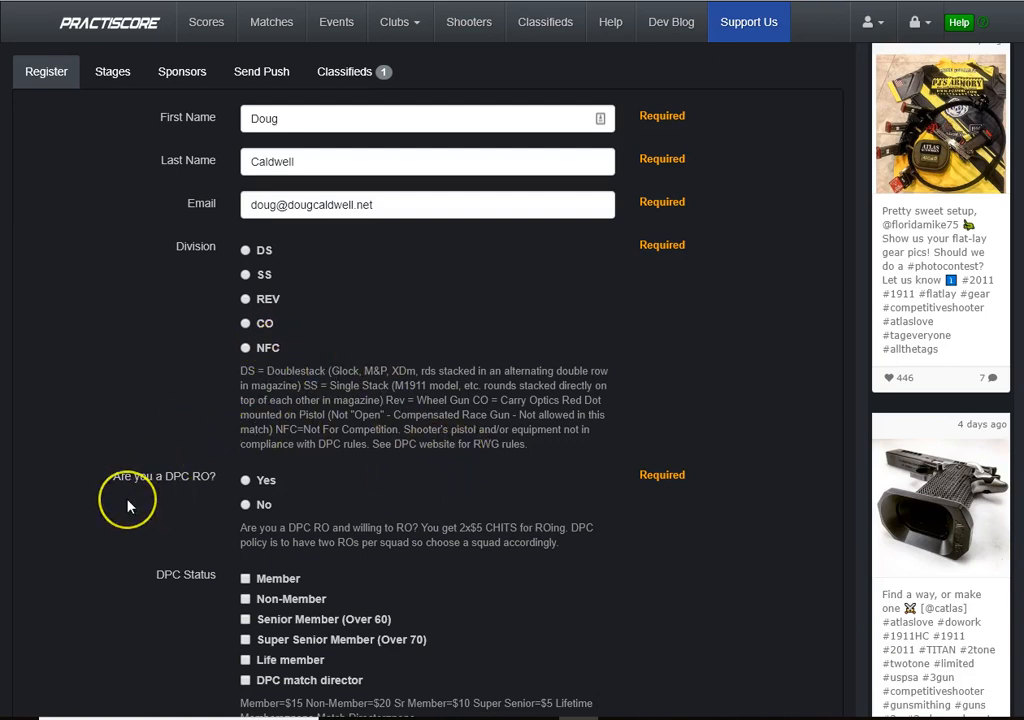
pyautogui.scroll(-2, 128, 507)
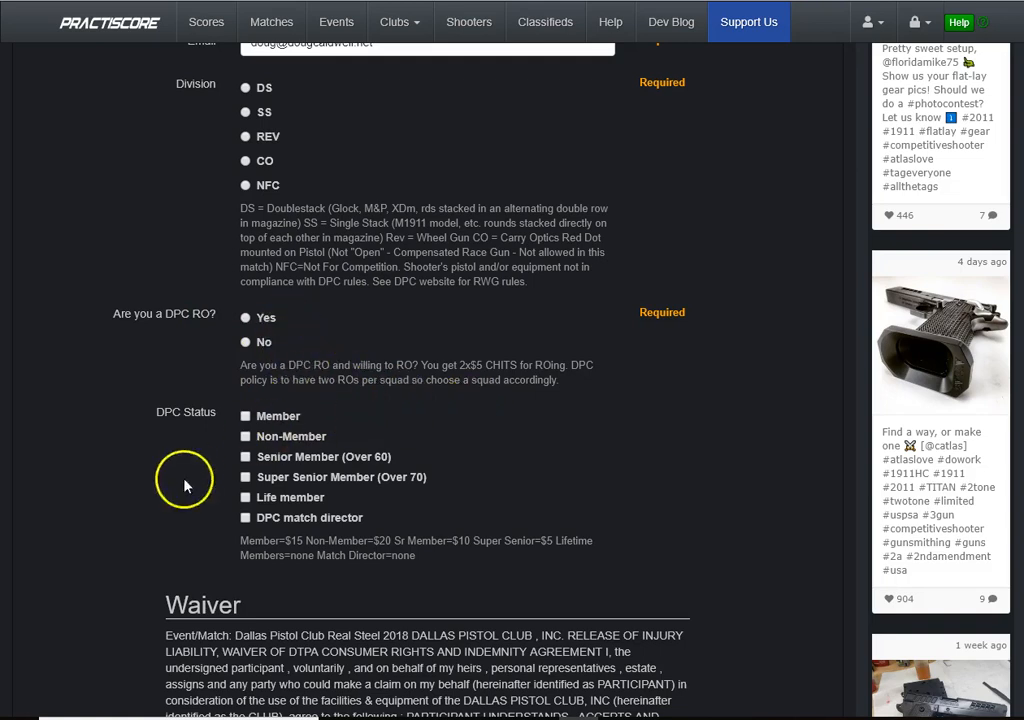
pyautogui.scroll(-3, 177, 489)
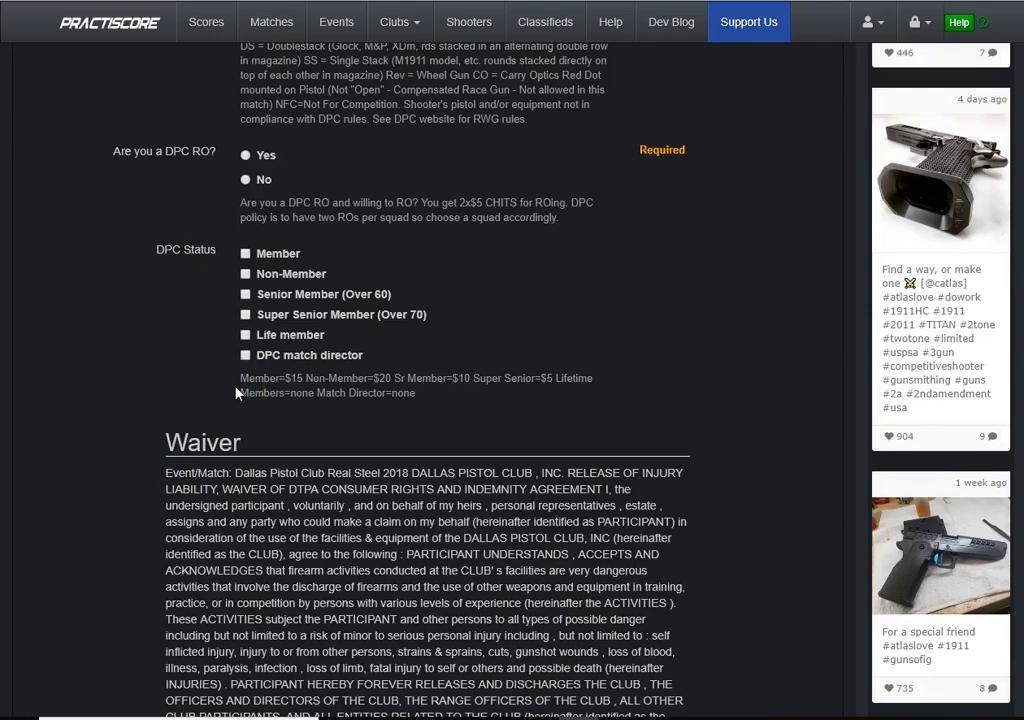
pyautogui.scroll(-3, 117, 440)
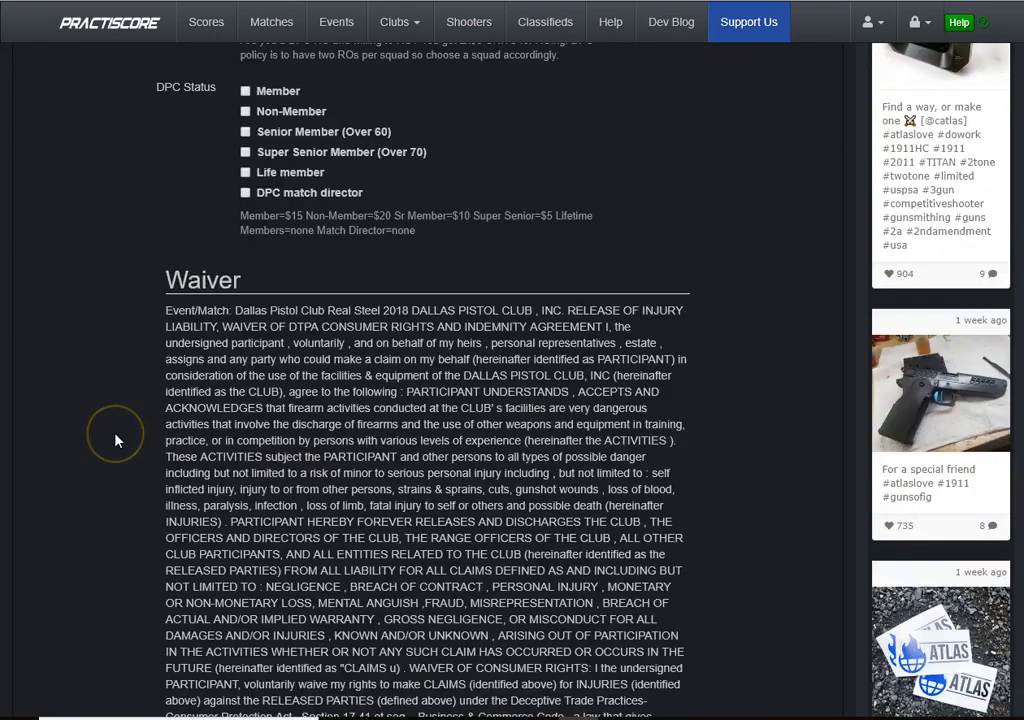
pyautogui.scroll(-2, 116, 440)
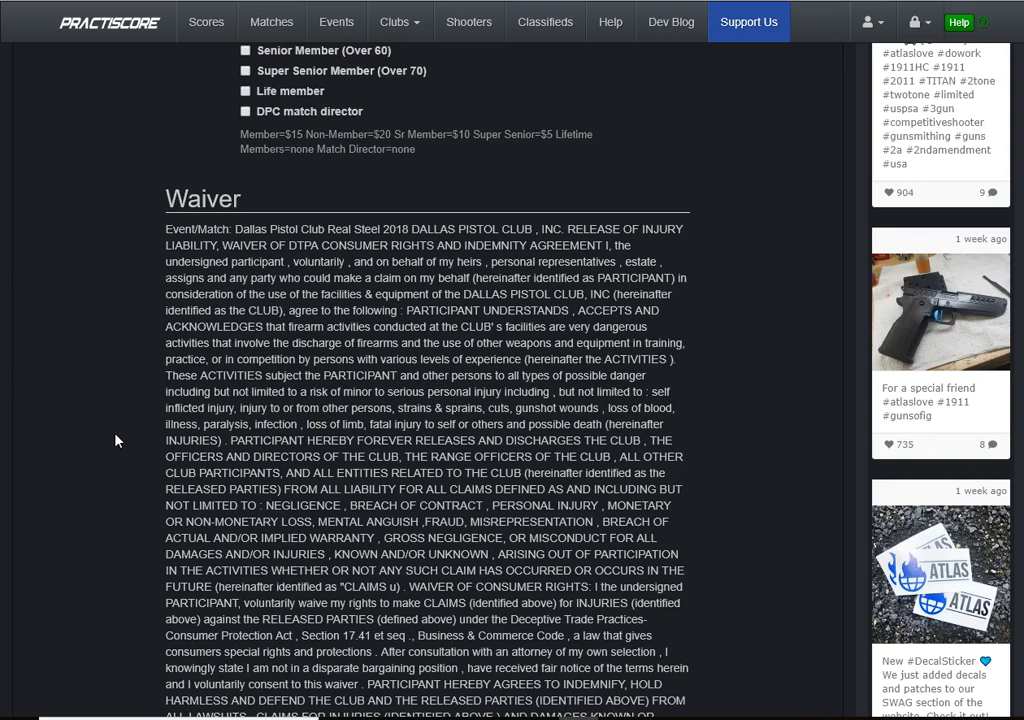
pyautogui.scroll(-2, 116, 440)
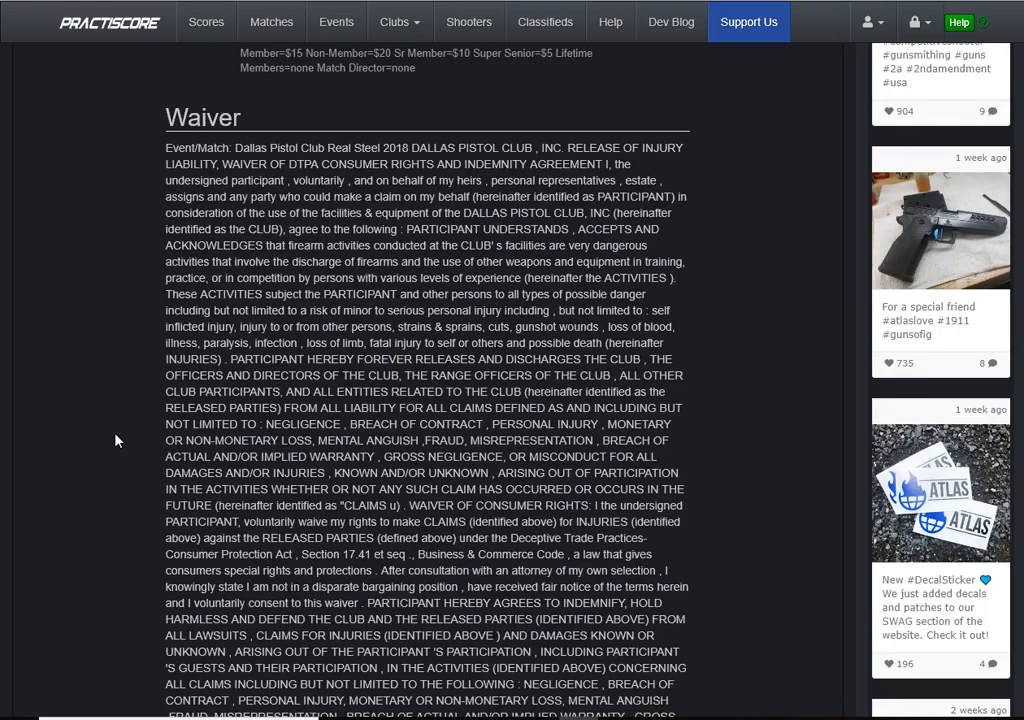
pyautogui.scroll(-2, 116, 440)
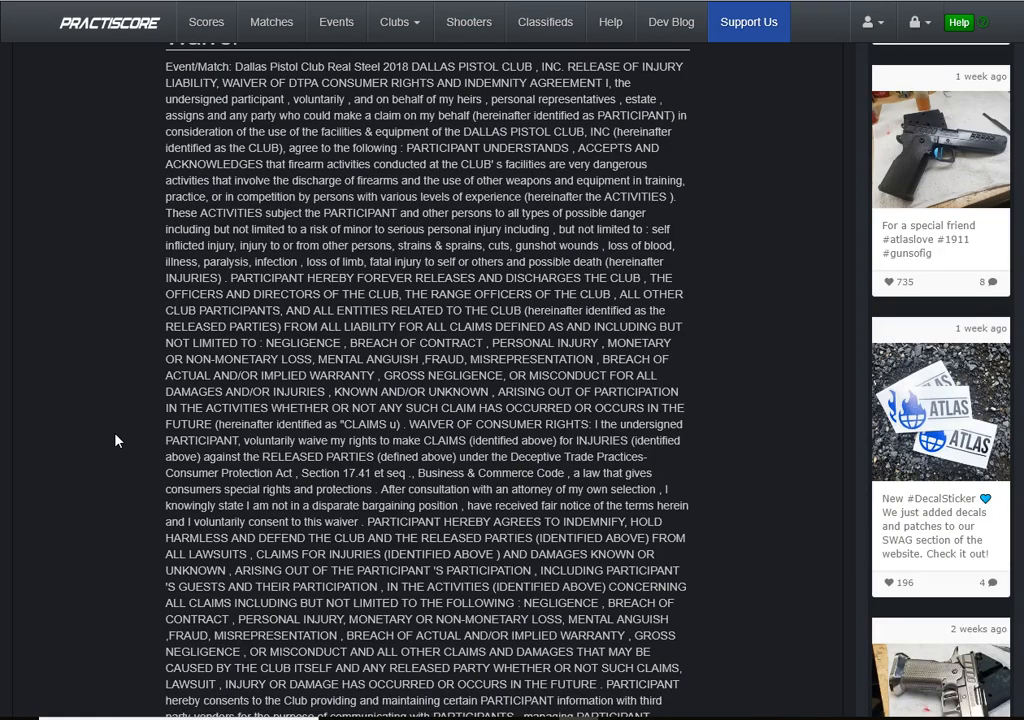
pyautogui.scroll(-12, 116, 440)
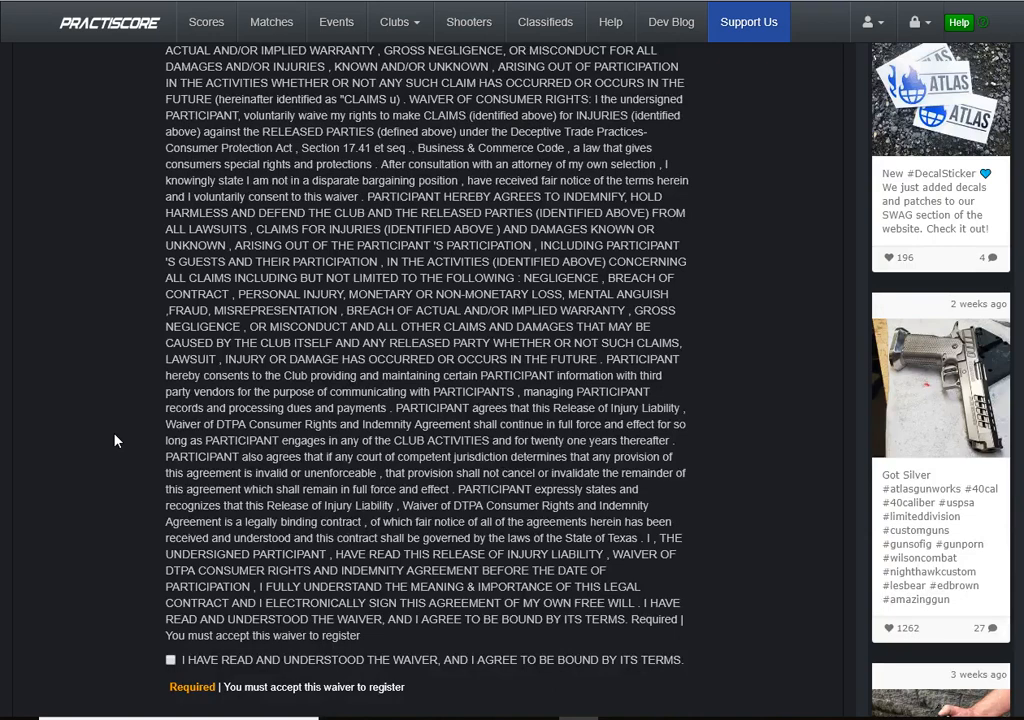
pyautogui.click(155, 508)
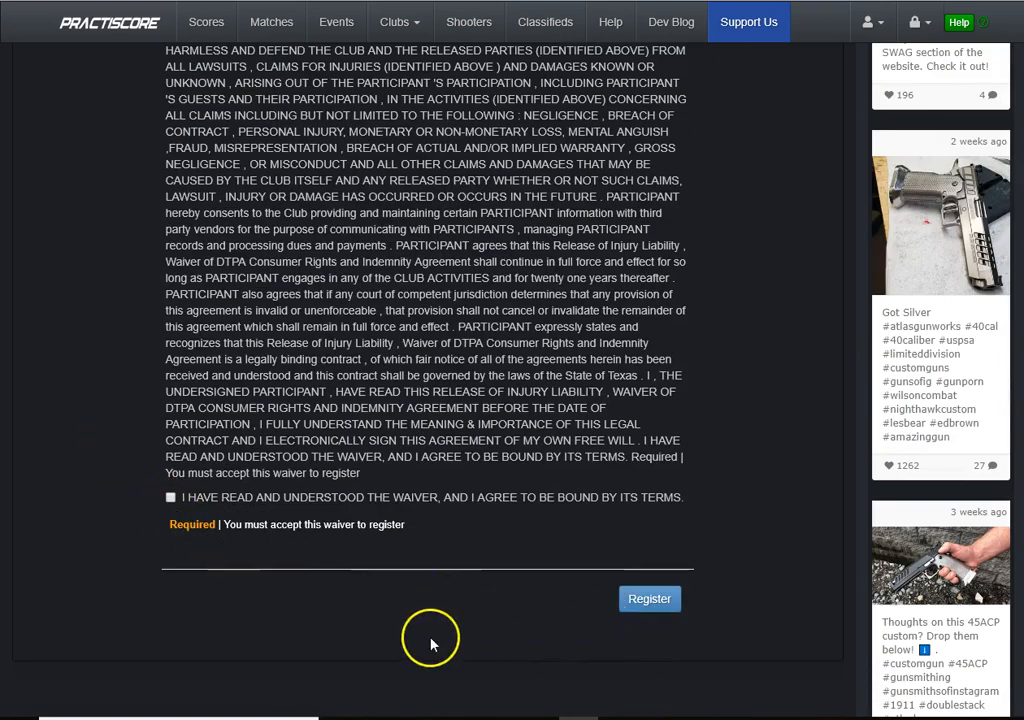
# Step: Go back to the club dashboard and open the Real World Gun 06-22-19 match for editing
pyautogui.scroll(6, 28, 400)
pyautogui.scroll(19, 28, 400)
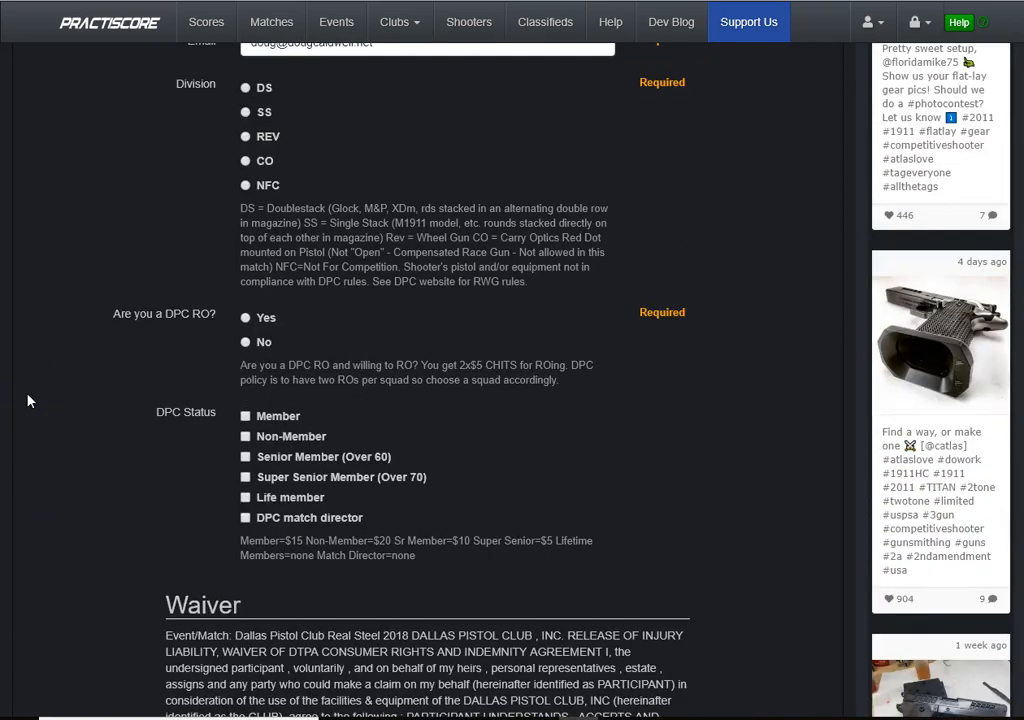
pyautogui.scroll(6, 28, 400)
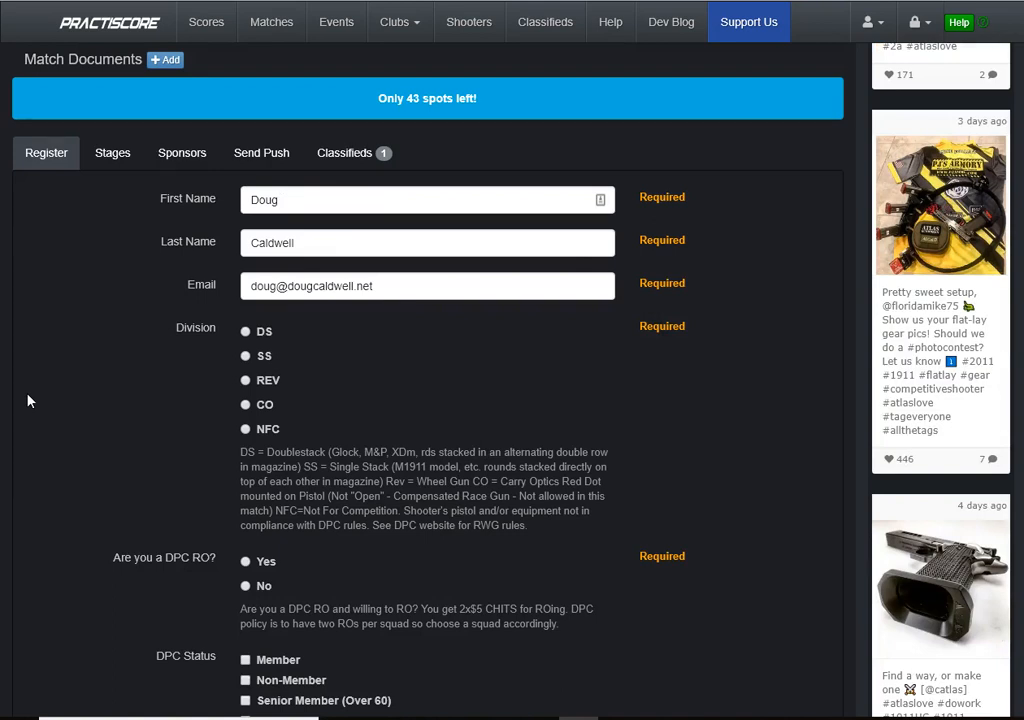
pyautogui.scroll(14, 28, 400)
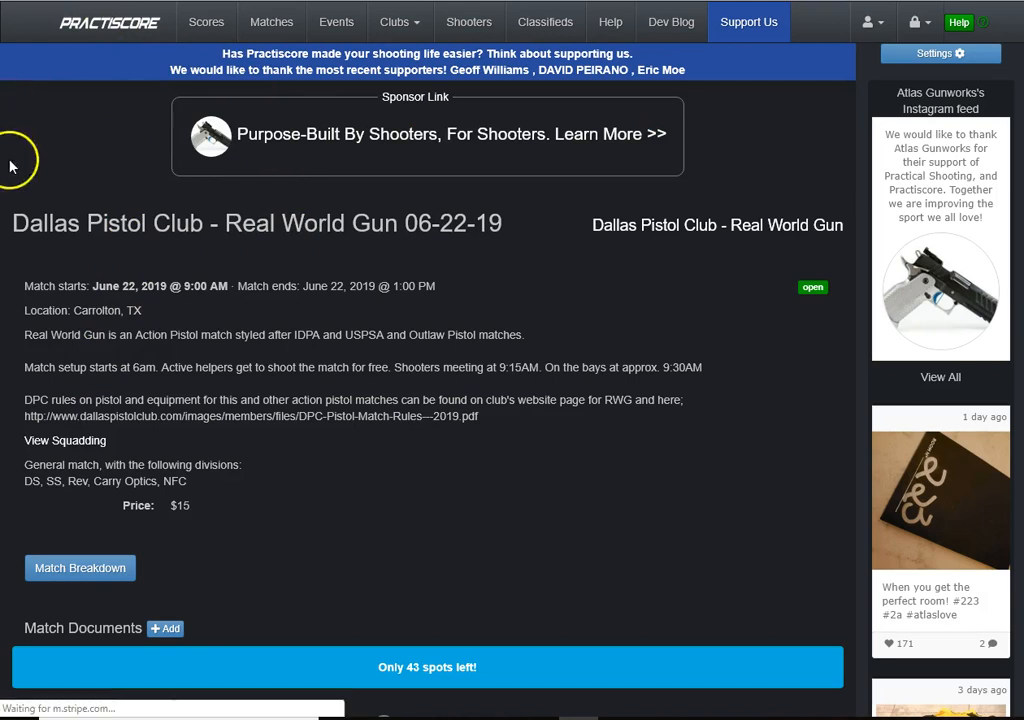
pyautogui.scroll(-15, 36, 220)
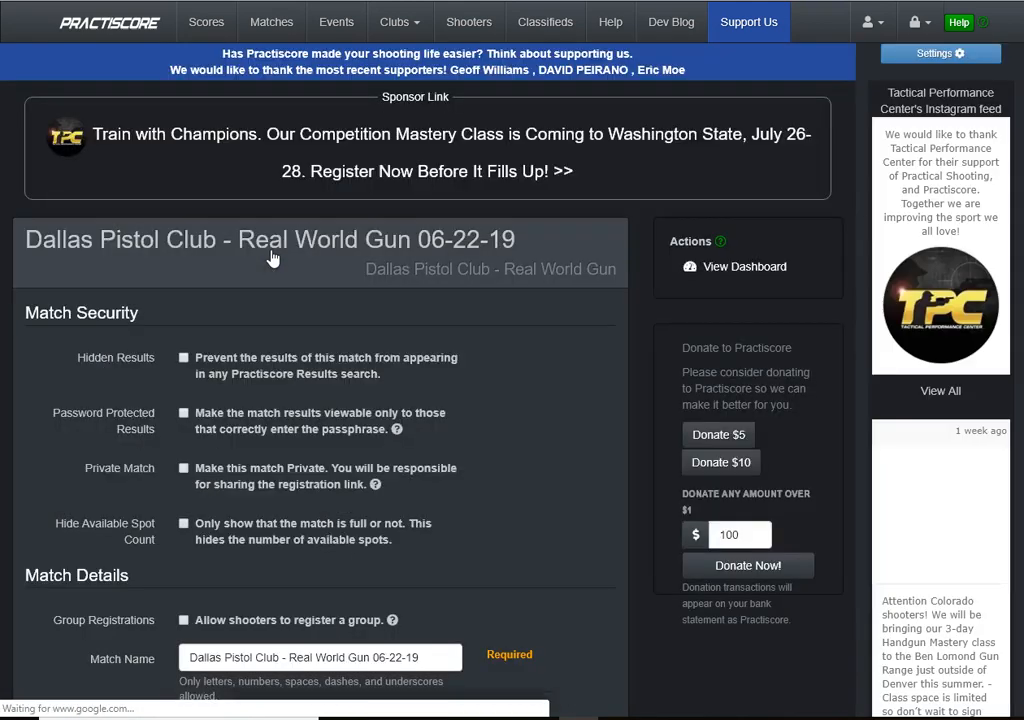
# Step: Examine the match's security options, dates, registration period, status, match type, divisions, shooter limit and location
pyautogui.click(530, 484)
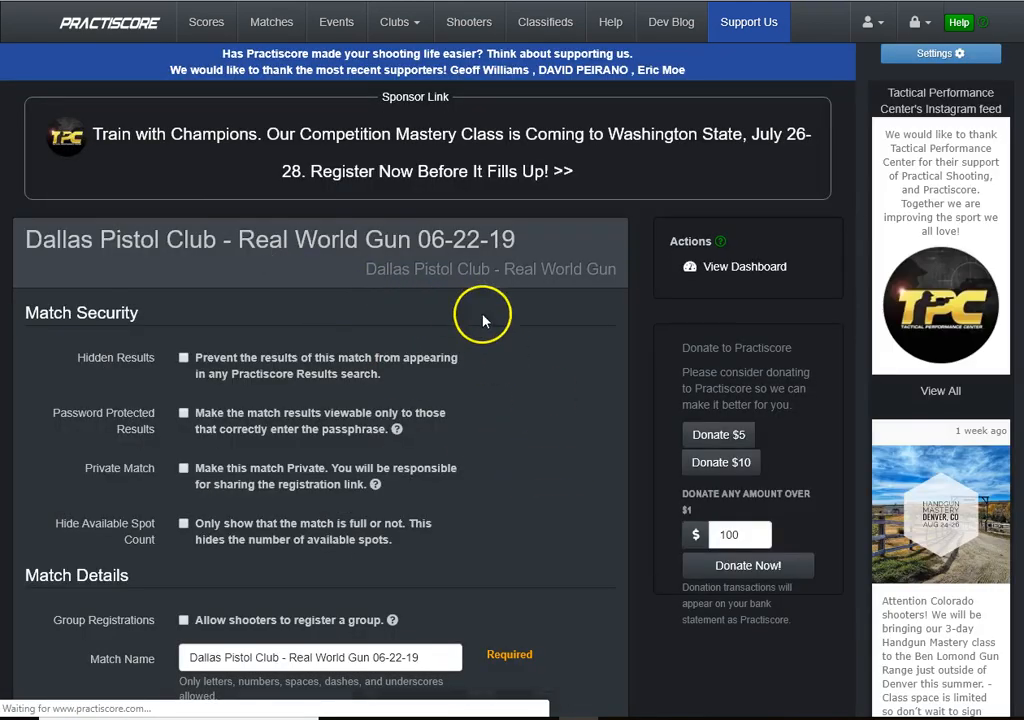
pyautogui.scroll(-2, 549, 374)
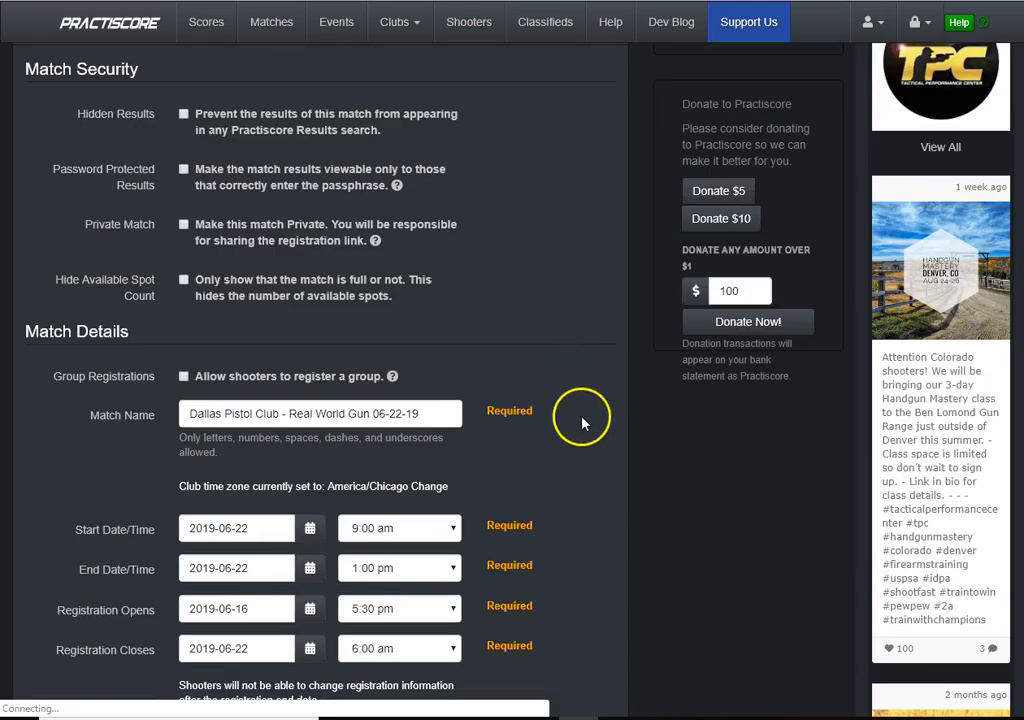
pyautogui.scroll(-2, 583, 422)
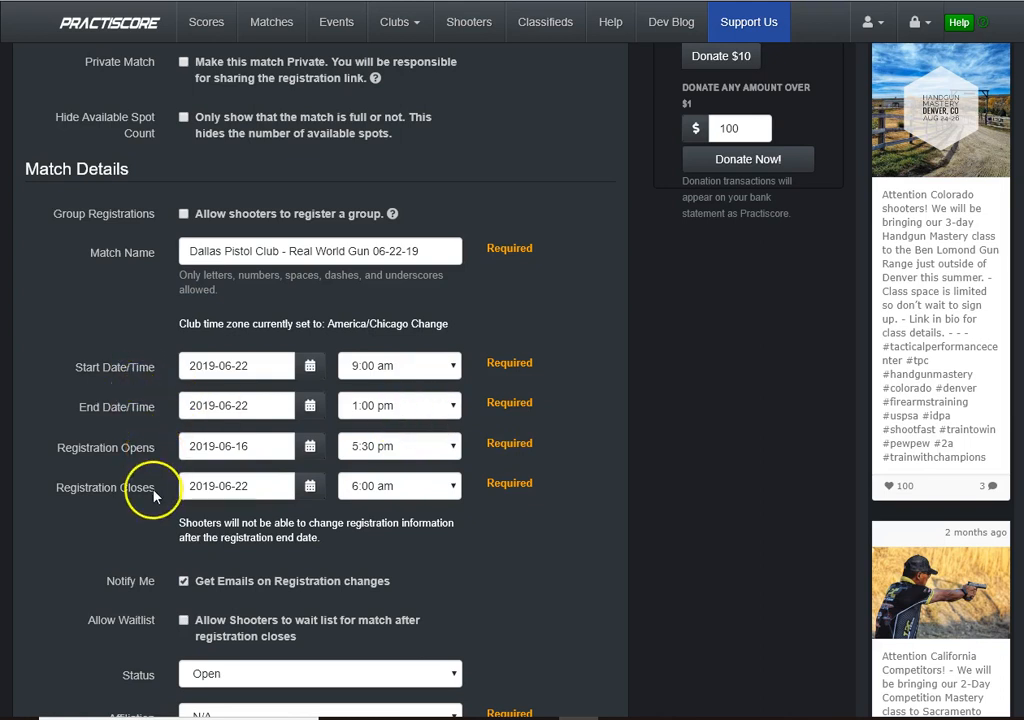
pyautogui.scroll(-1, 610, 541)
pyautogui.scroll(-2, 610, 541)
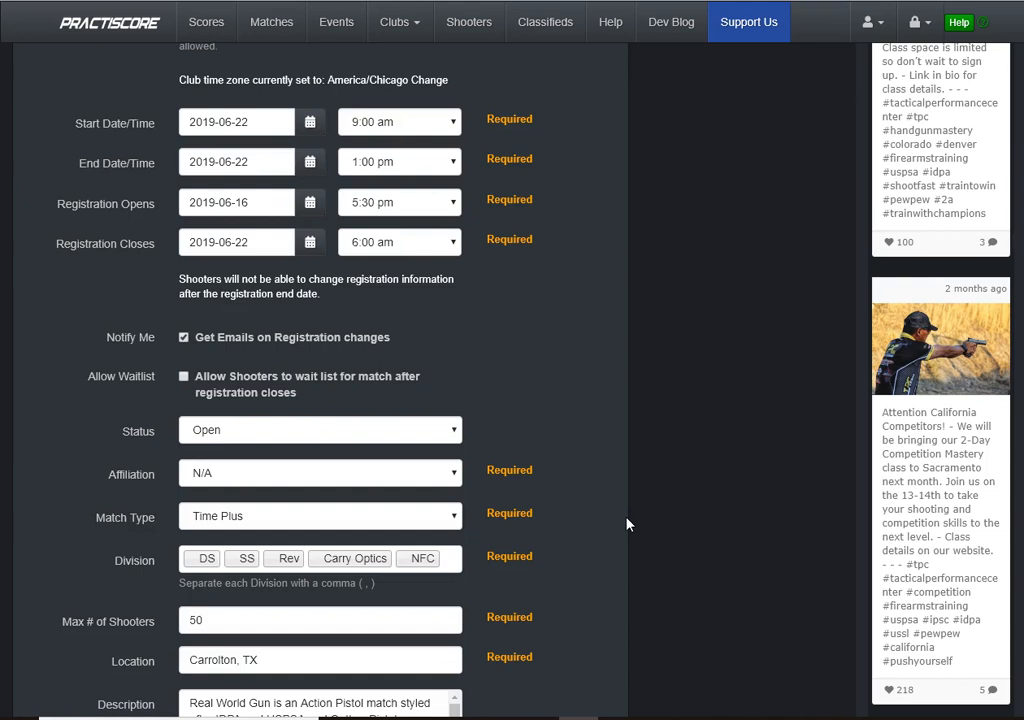
pyautogui.scroll(-3, 601, 543)
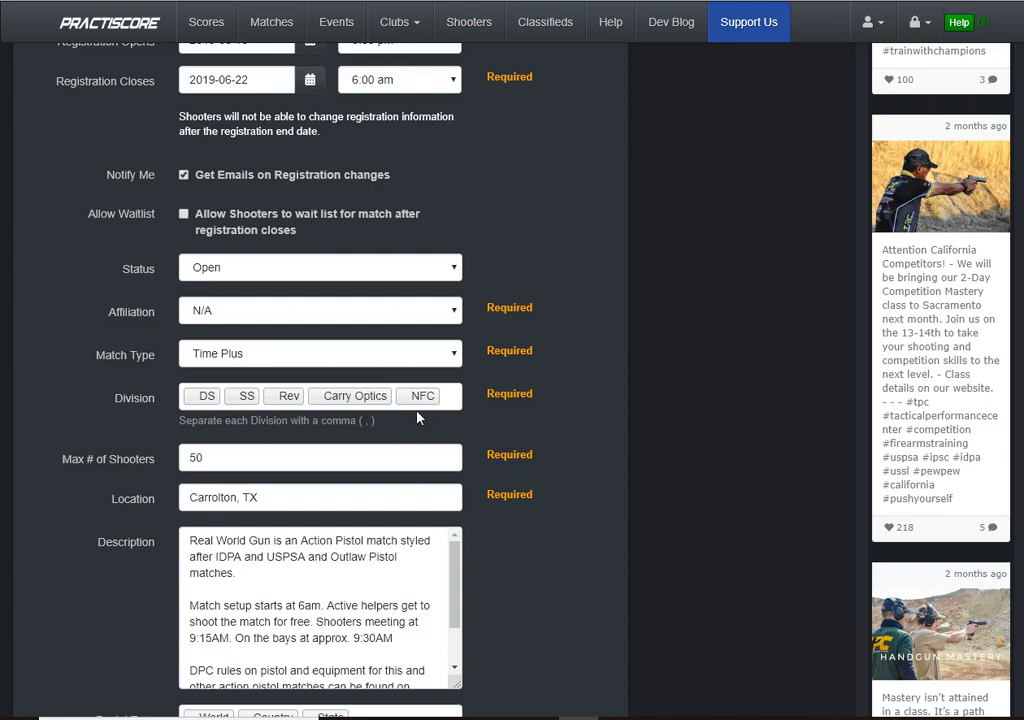
pyautogui.scroll(-1, 615, 558)
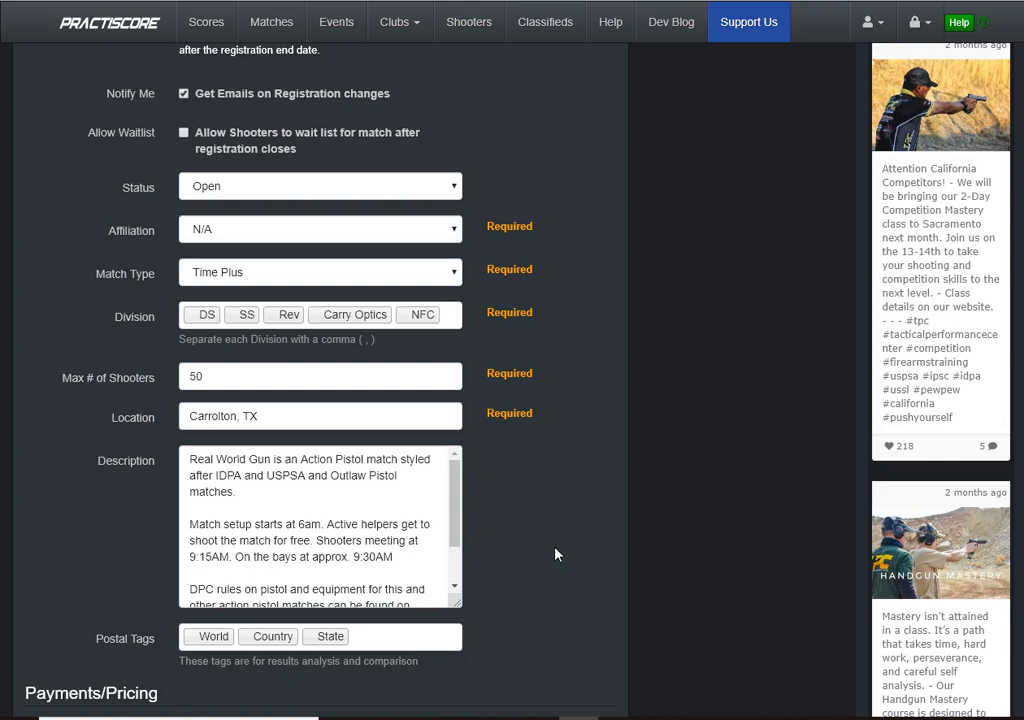
pyautogui.scroll(-2, 556, 554)
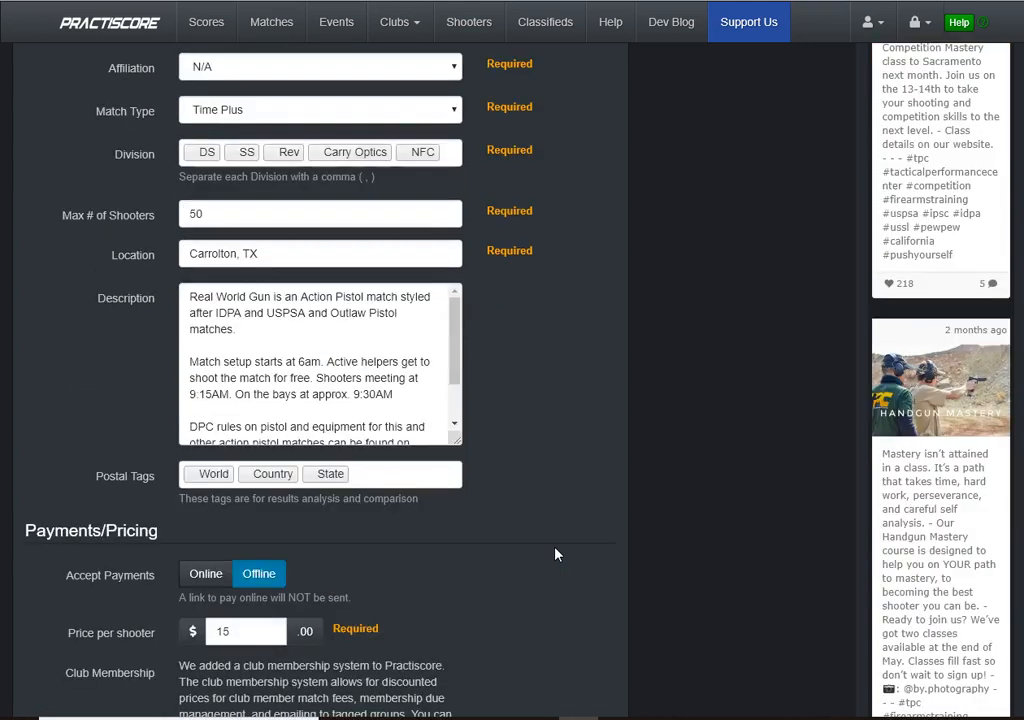
# Step: Widen the Description text box and read through the match description
pyautogui.scroll(-1, 556, 554)
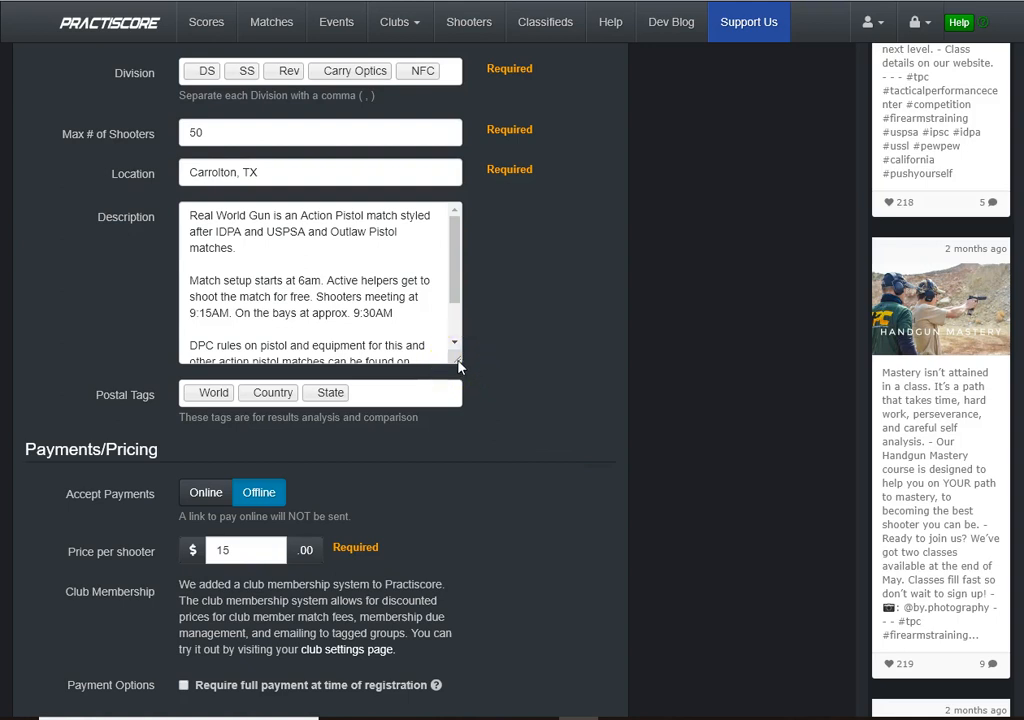
pyautogui.moveTo(458, 366); pyautogui.dragTo(592, 428)
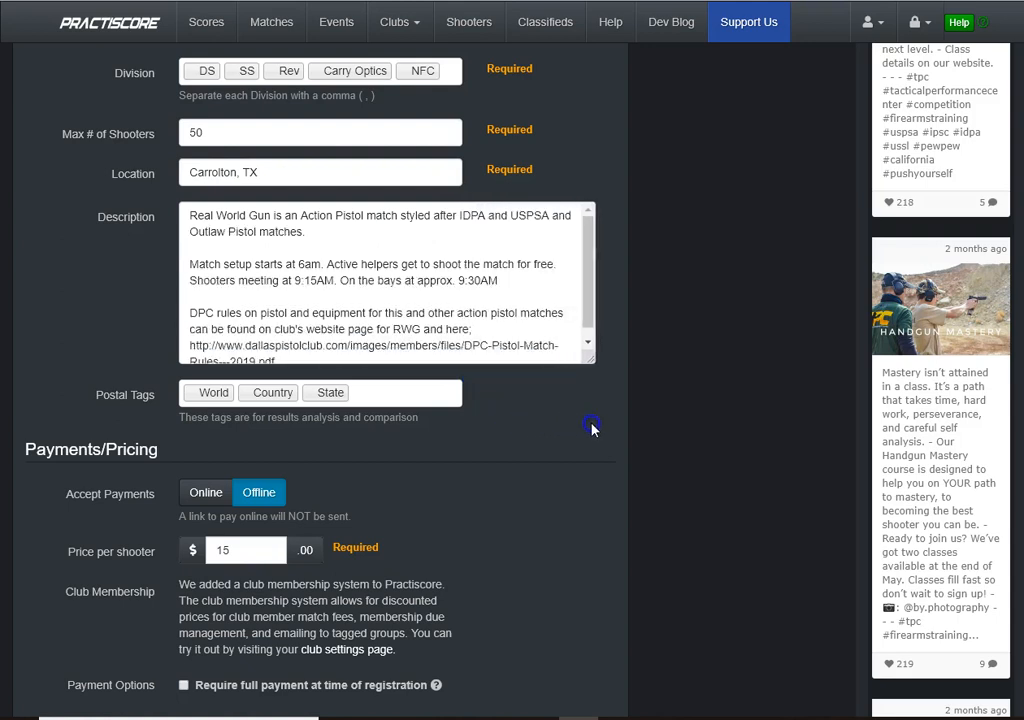
pyautogui.moveTo(587, 258)
pyautogui.mouseDown()
pyautogui.moveTo(590, 298)
pyautogui.moveTo(590, 245)
pyautogui.mouseUp()
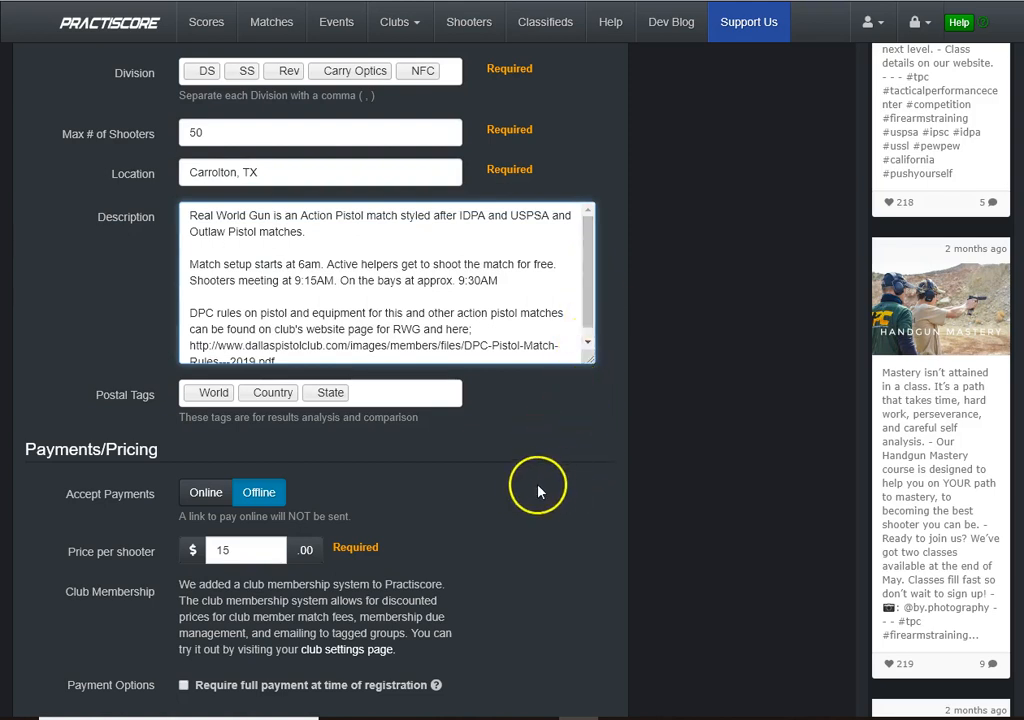
# Step: Examine the match's payment, squadding and email content settings, and return to the club dashboard without saving
pyautogui.scroll(-3, 551, 491)
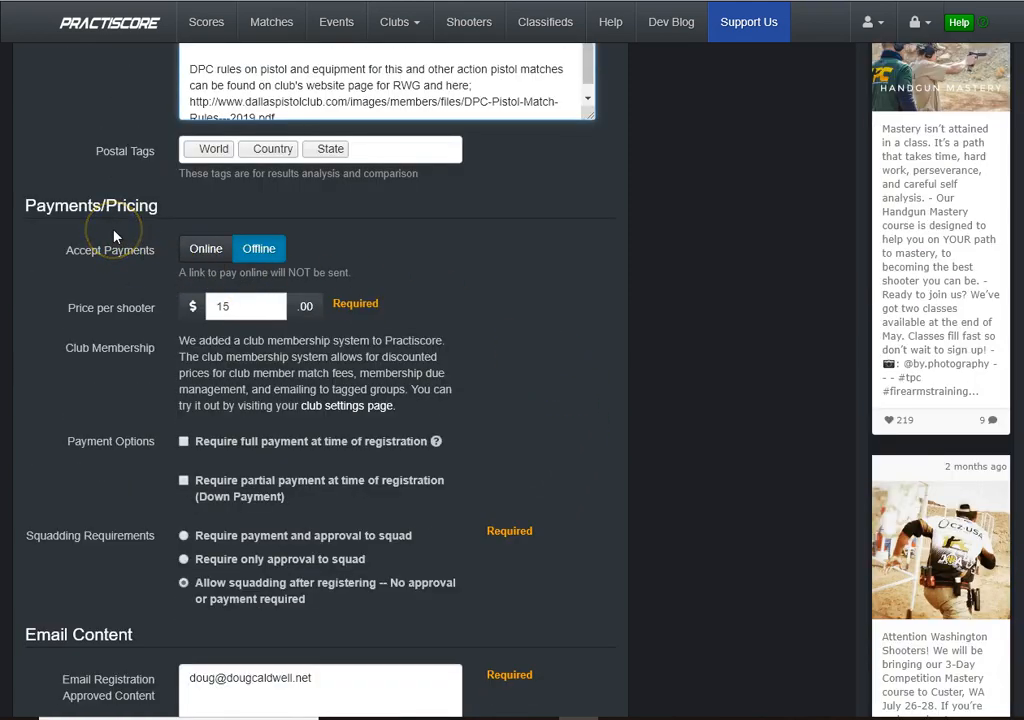
pyautogui.scroll(-6, 581, 434)
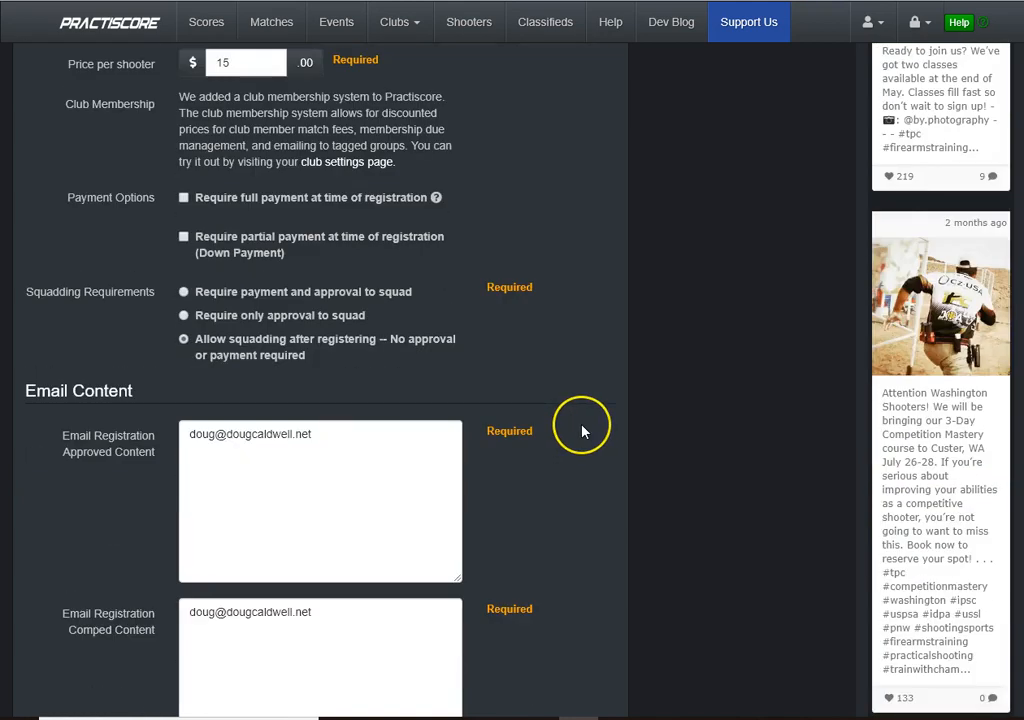
pyautogui.scroll(-1, 583, 431)
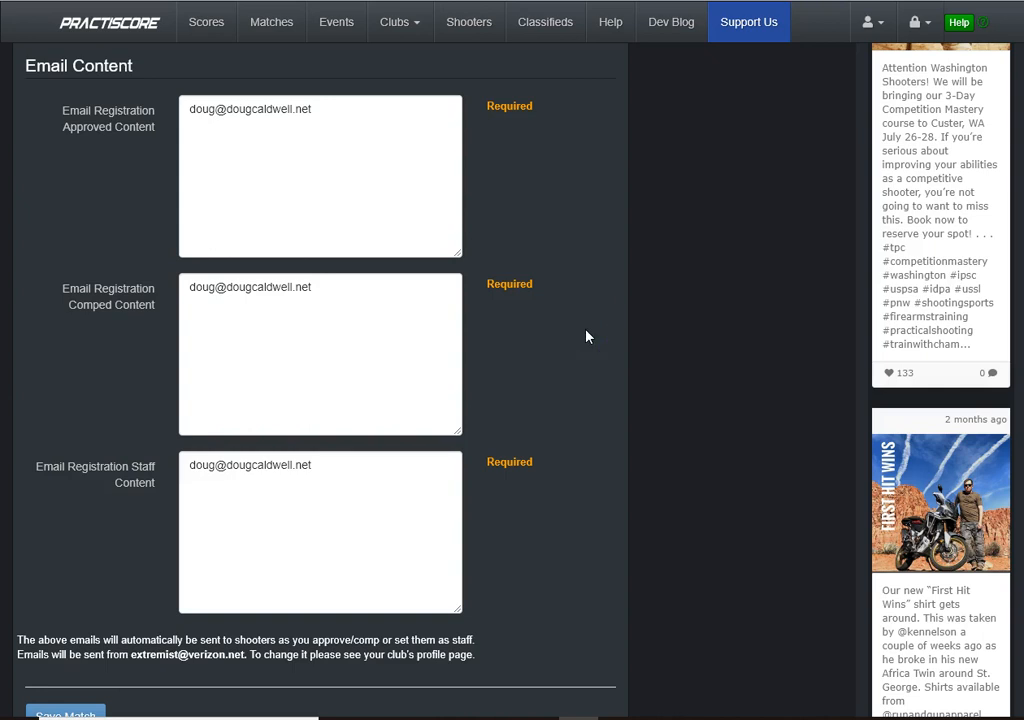
pyautogui.scroll(-1, 587, 337)
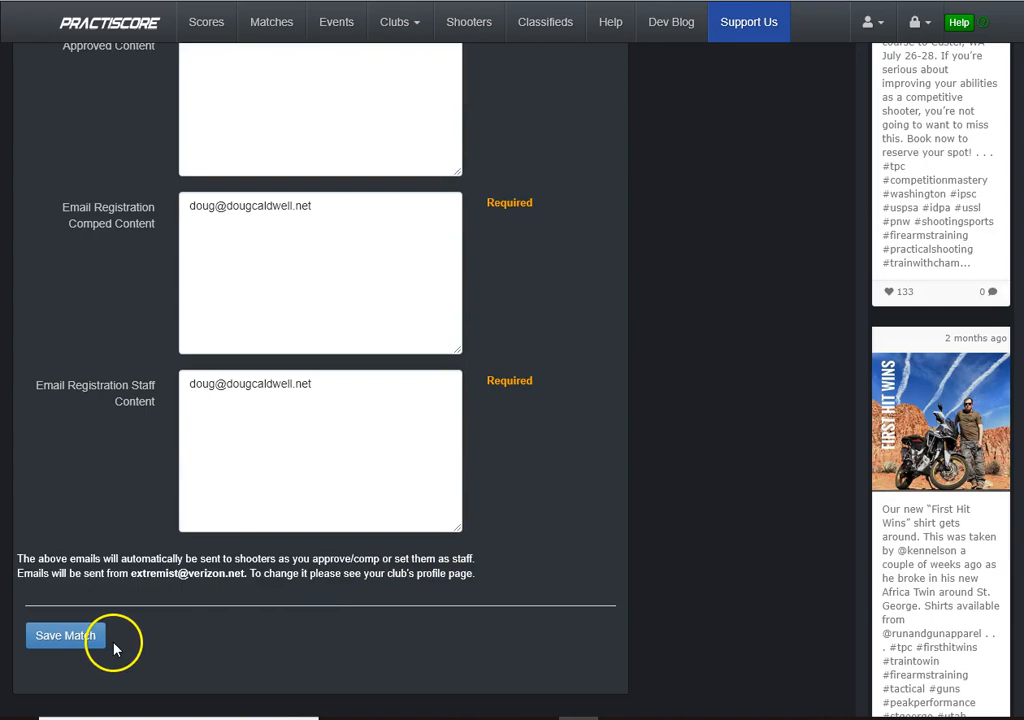
pyautogui.scroll(8, 544, 289)
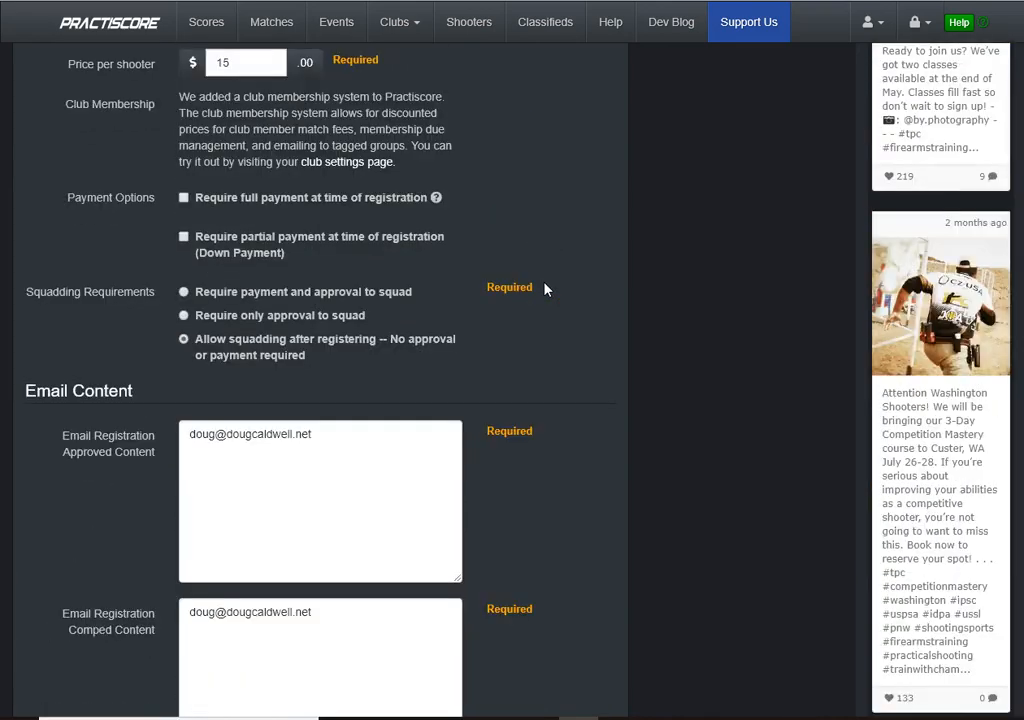
pyautogui.scroll(11, 544, 289)
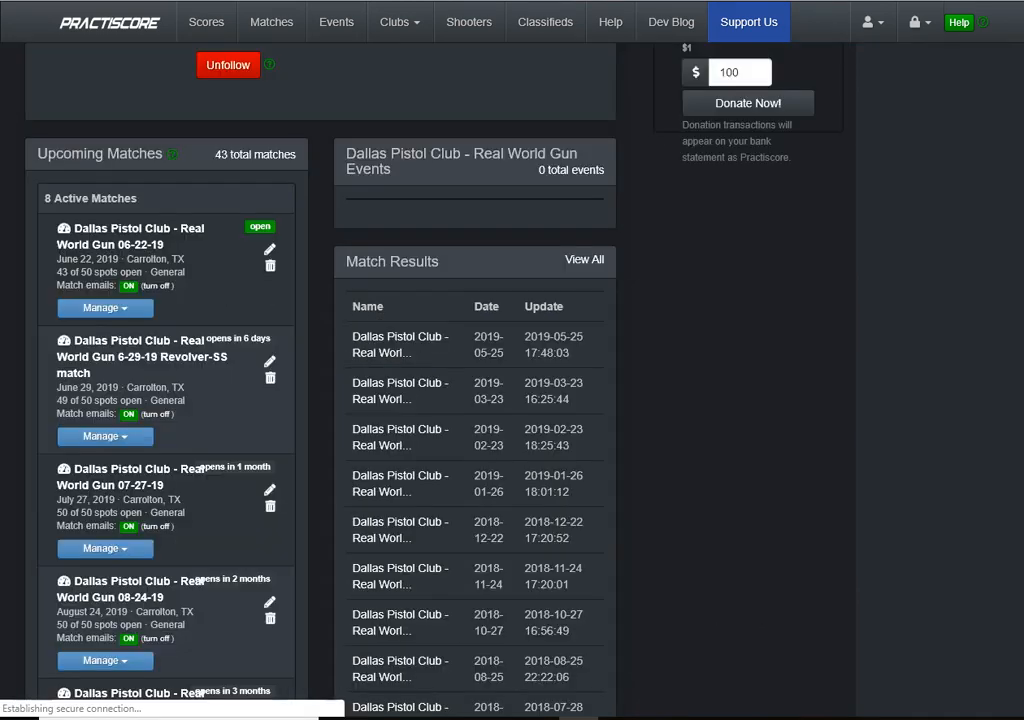
# Step: Open the match dashboard of the Real World Gun 06-22-19 match
pyautogui.click(124, 310)
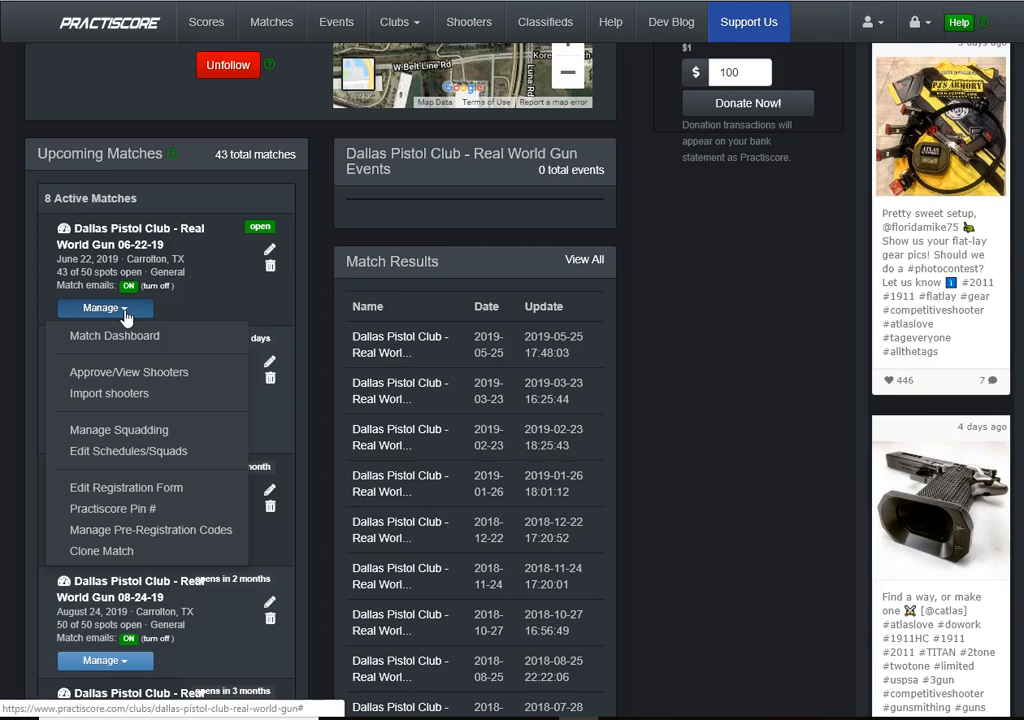
pyautogui.click(125, 315)
pyautogui.click(120, 315)
pyautogui.click(121, 332)
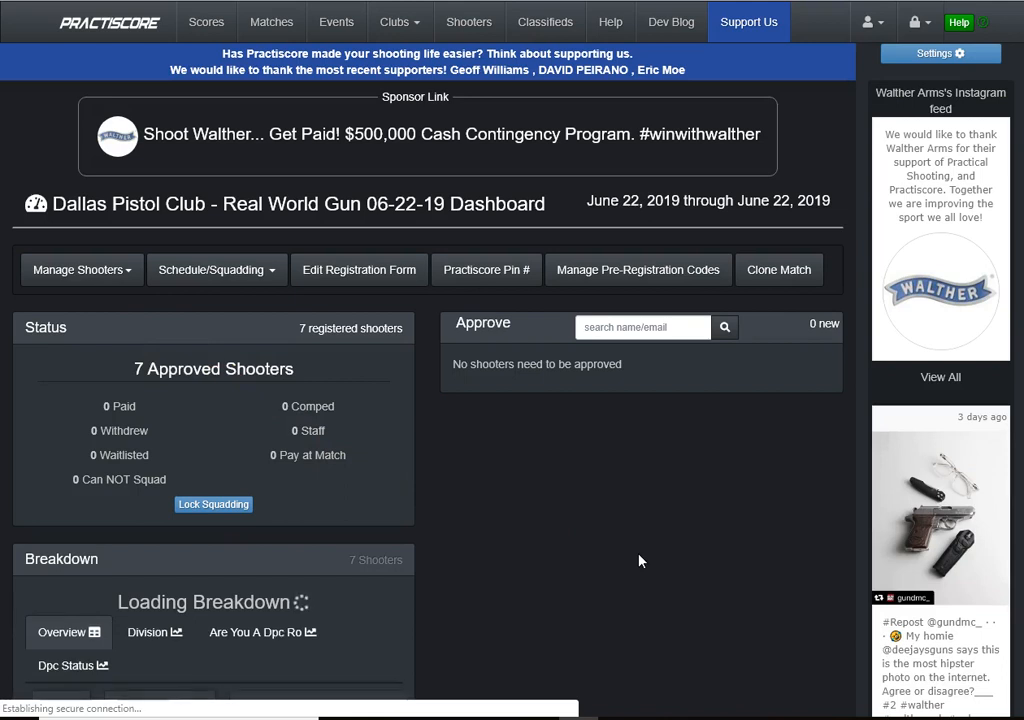
# Step: Examine the match's shooter status, approvals, registration breakdown and match documents, and return to the club dashboard
pyautogui.scroll(-2, 576, 516)
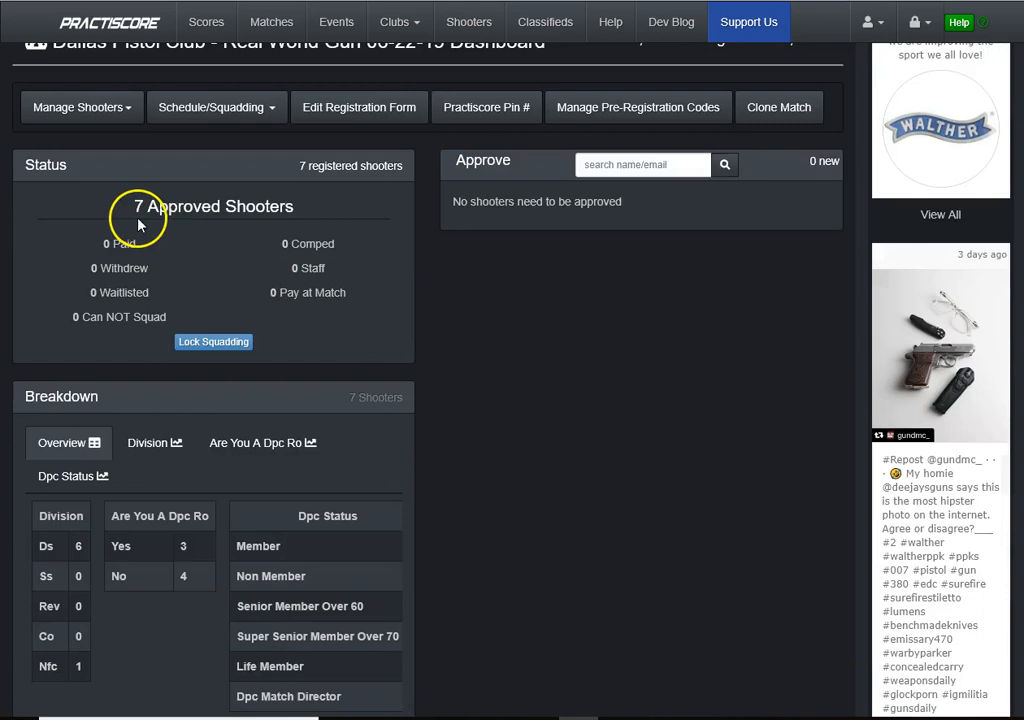
pyautogui.scroll(2, 460, 330)
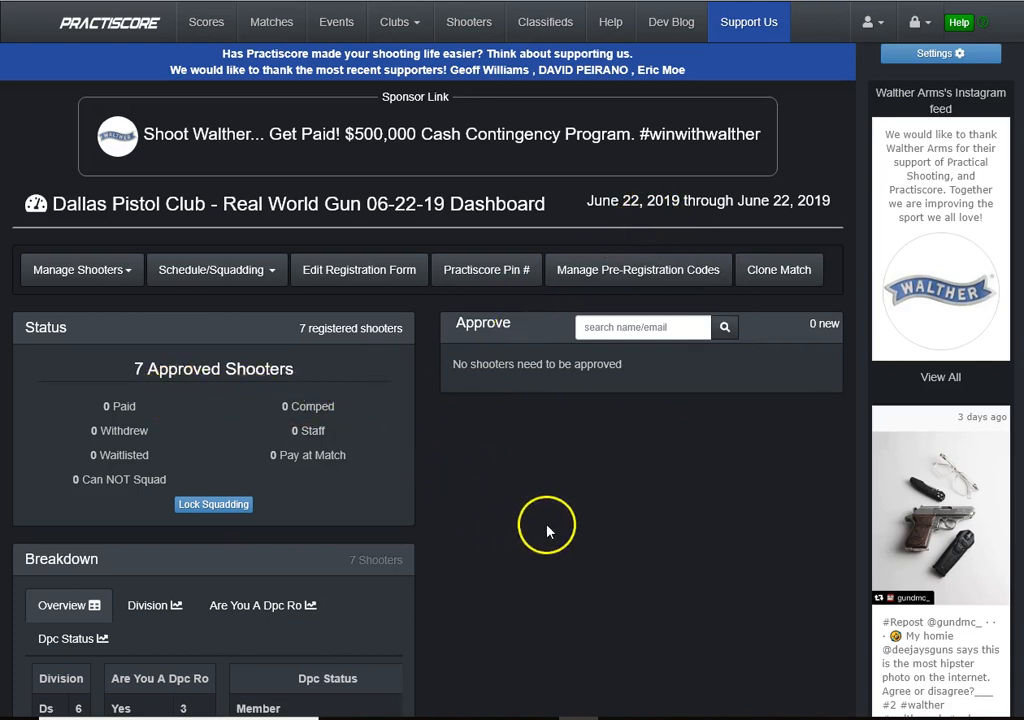
pyautogui.scroll(-2, 547, 530)
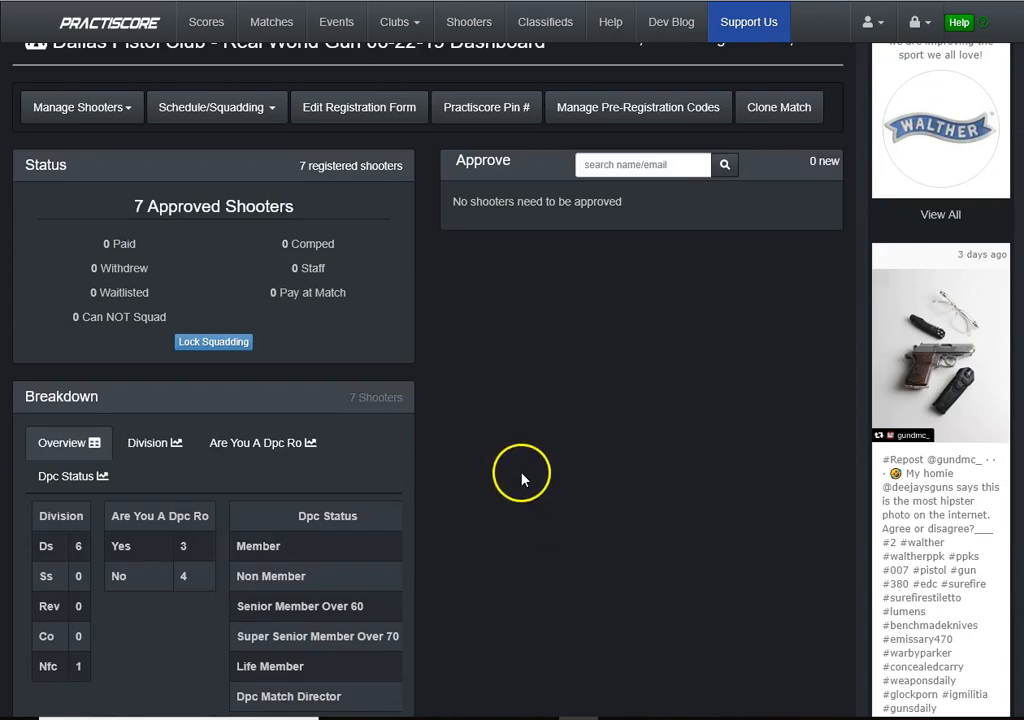
pyautogui.scroll(-2, 505, 480)
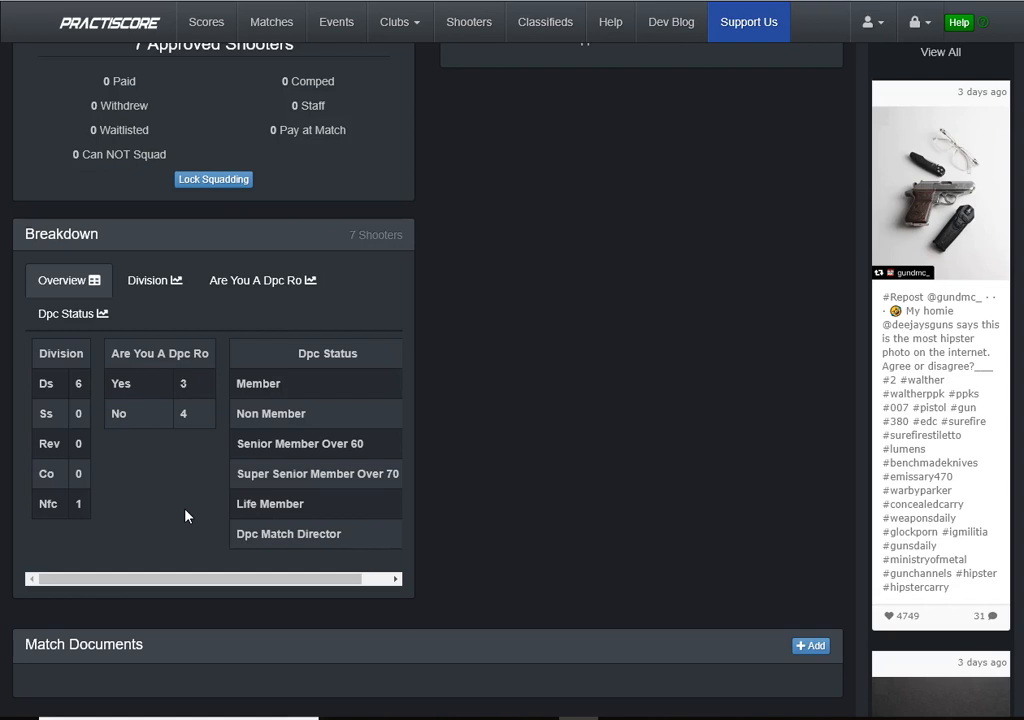
pyautogui.scroll(3, 185, 516)
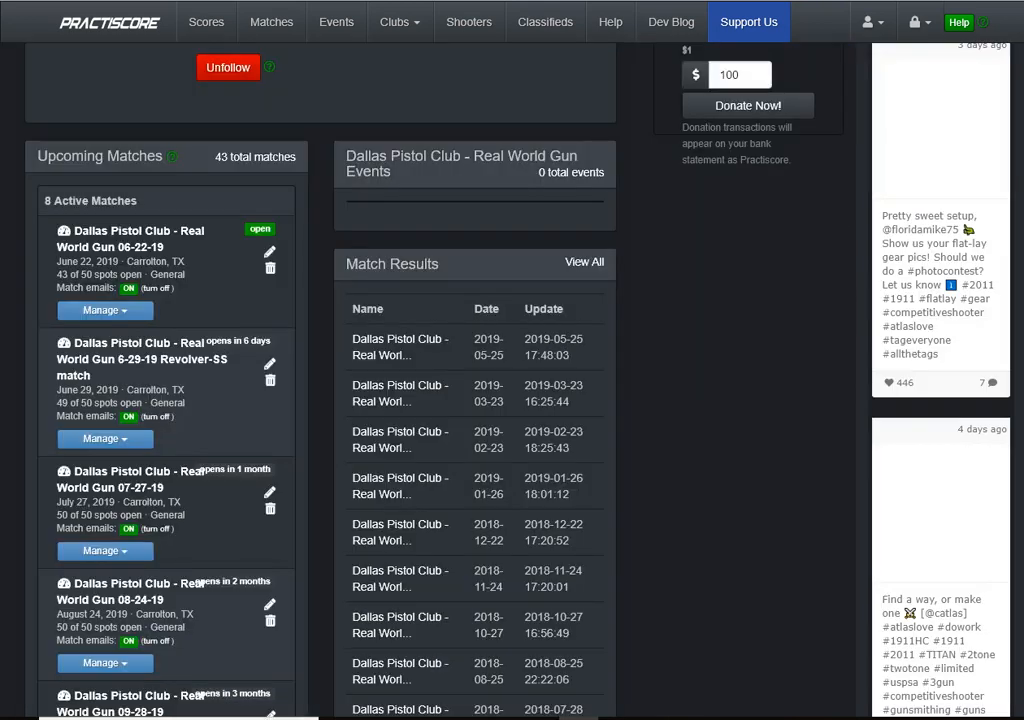
# Step: Open the registration form of the Real World Gun 06-22-19 match for editing
pyautogui.click(112, 313)
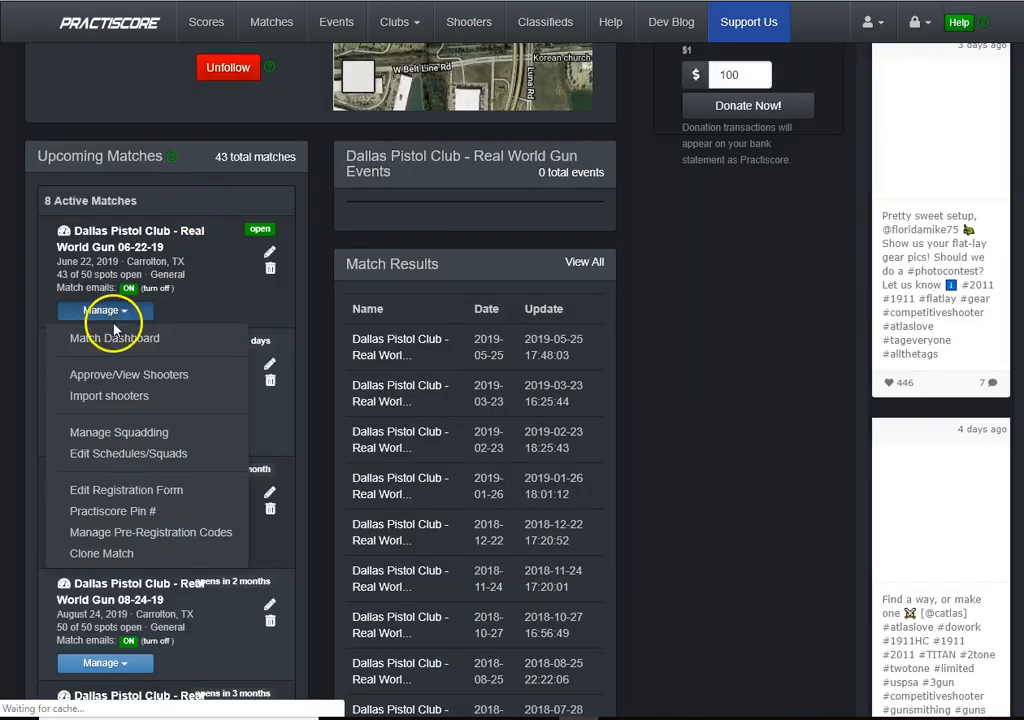
pyautogui.click(112, 314)
pyautogui.click(113, 316)
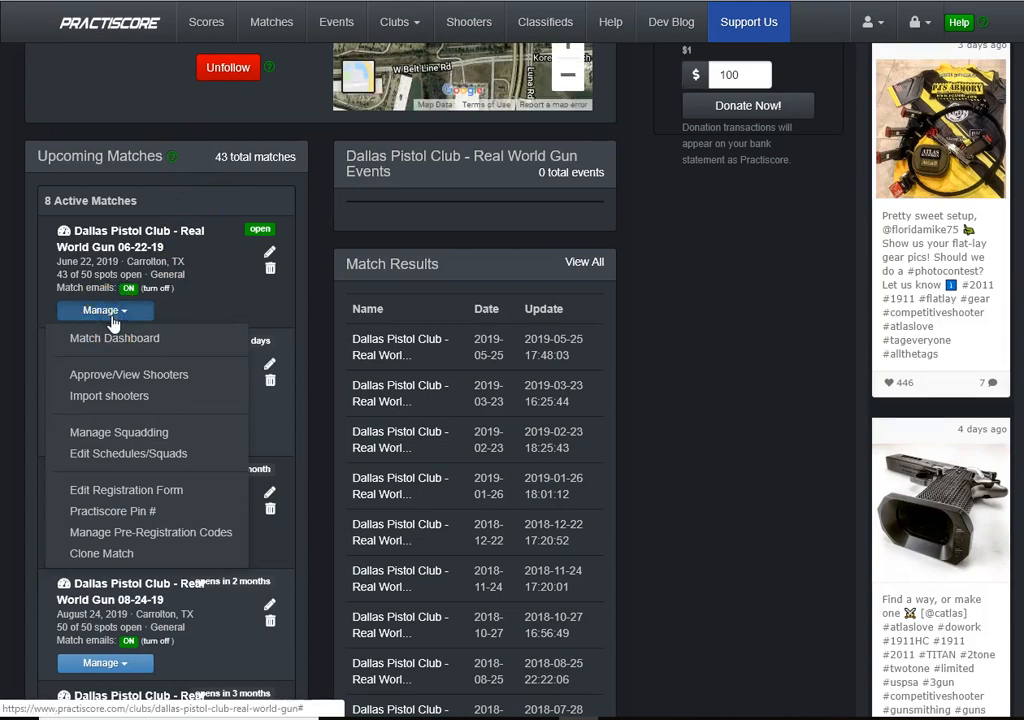
pyautogui.click(137, 494)
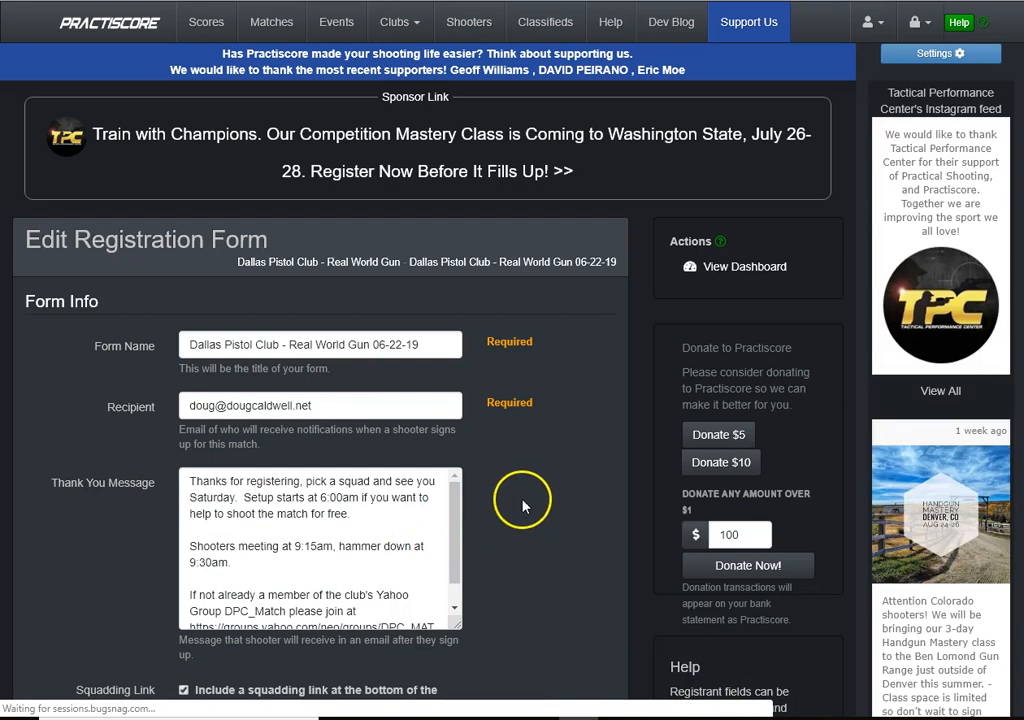
# Step: Widen the Thank You Message text box and read through the form info, squadding link and waiver options
pyautogui.scroll(-1, 523, 503)
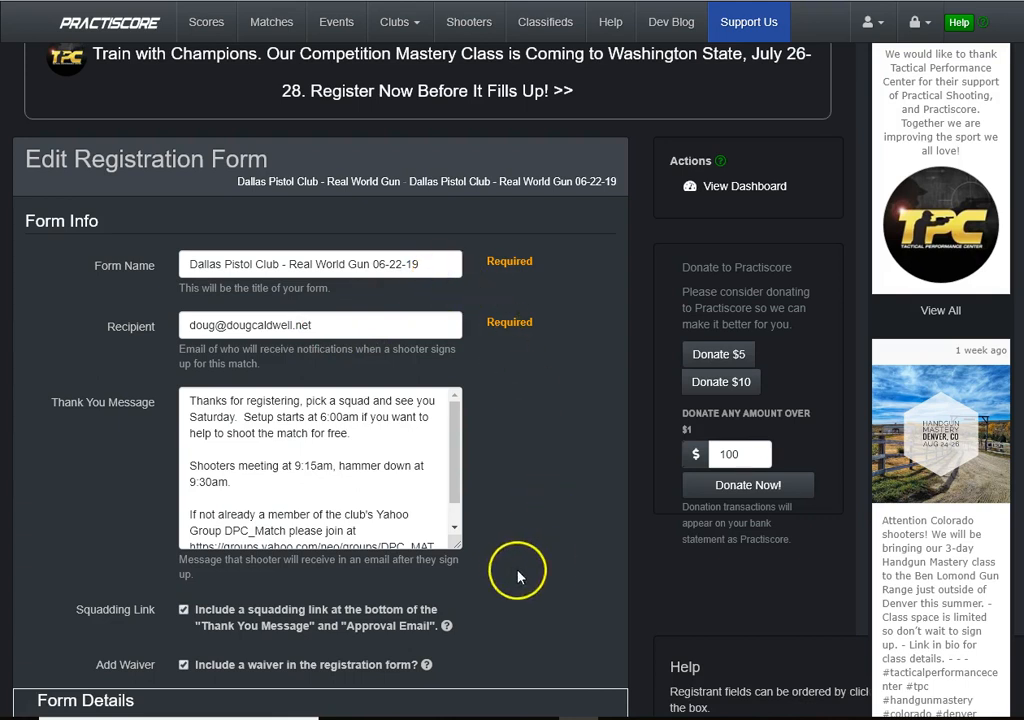
pyautogui.moveTo(458, 543); pyautogui.dragTo(531, 604)
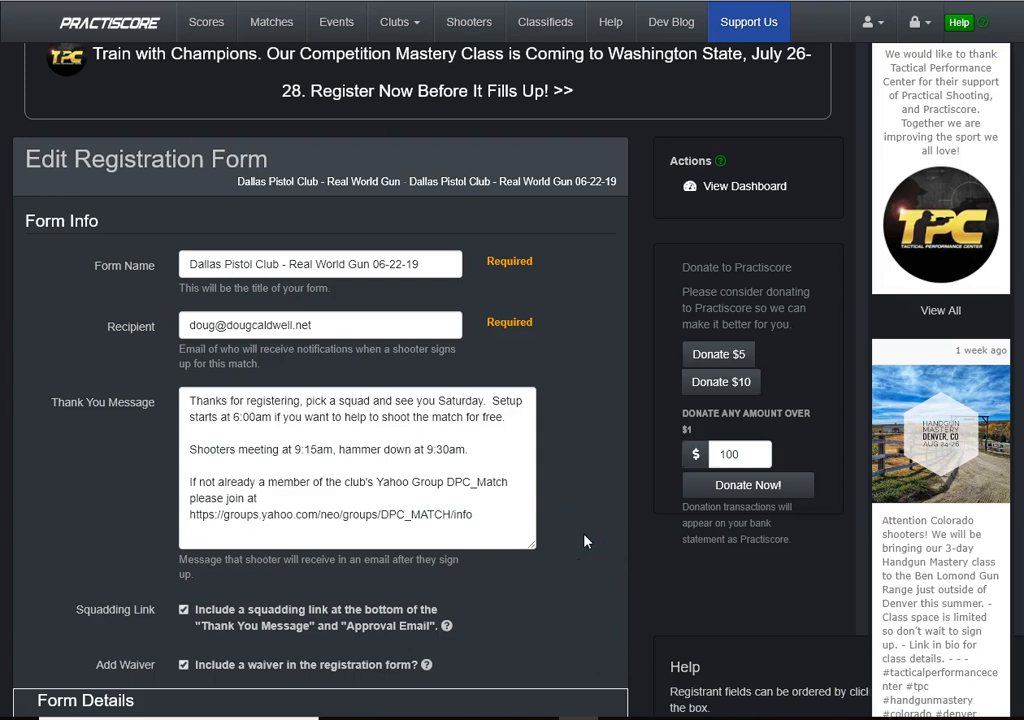
pyautogui.scroll(-2, 585, 541)
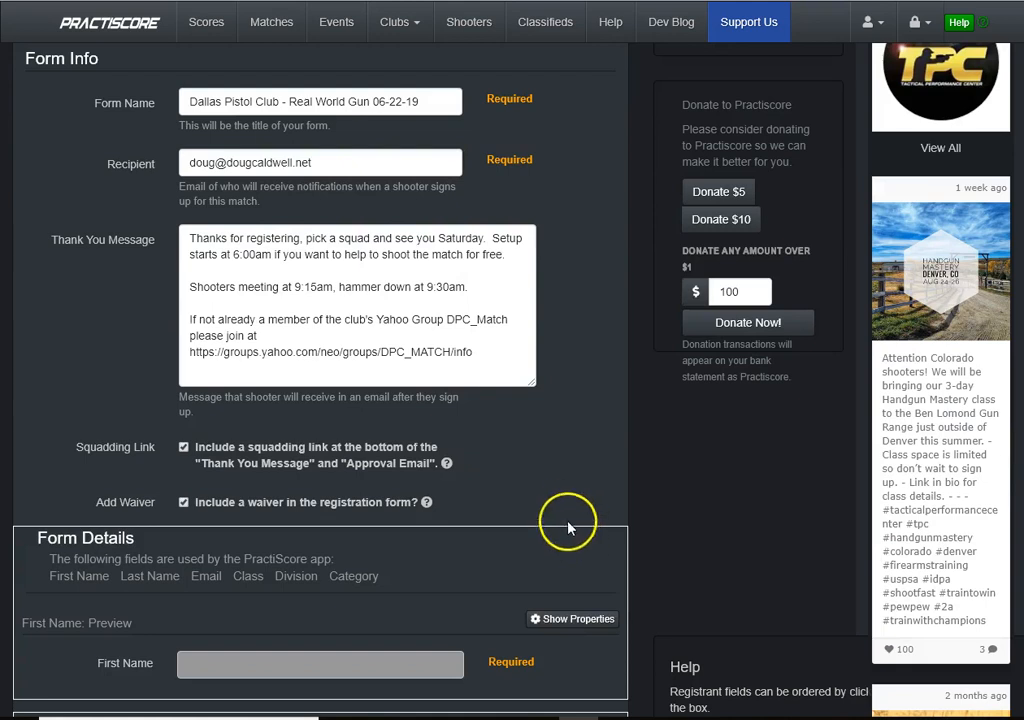
pyautogui.scroll(-2, 577, 517)
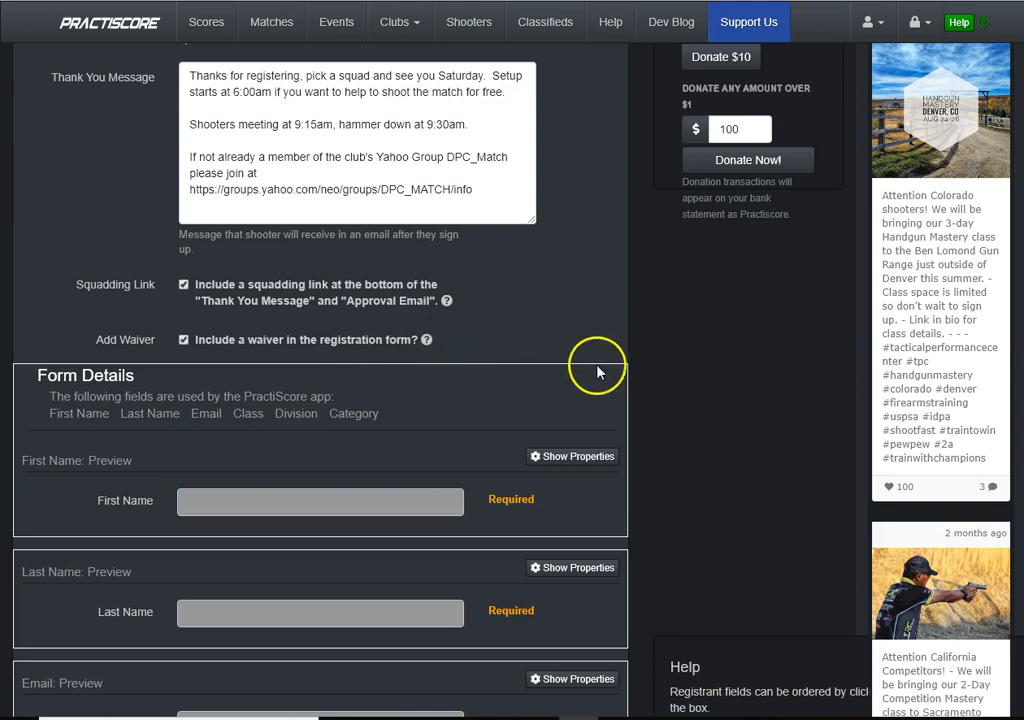
# Step: Examine the form's First Name, Last Name, Email and Division fields
pyautogui.scroll(-2, 598, 372)
pyautogui.scroll(-1, 681, 411)
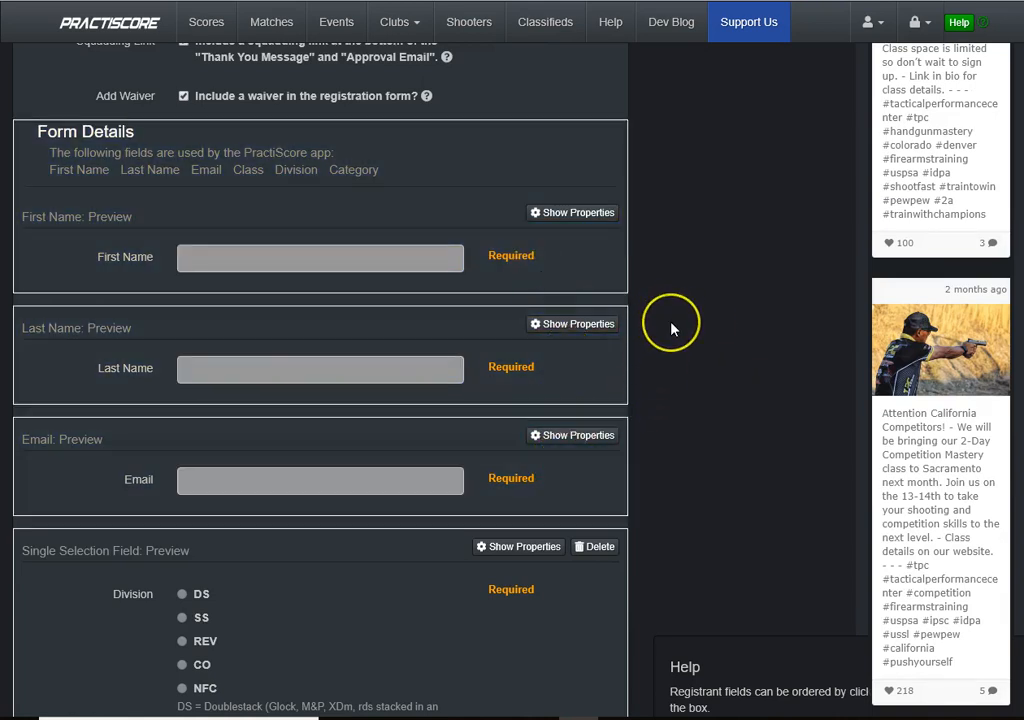
pyautogui.scroll(-3, 672, 329)
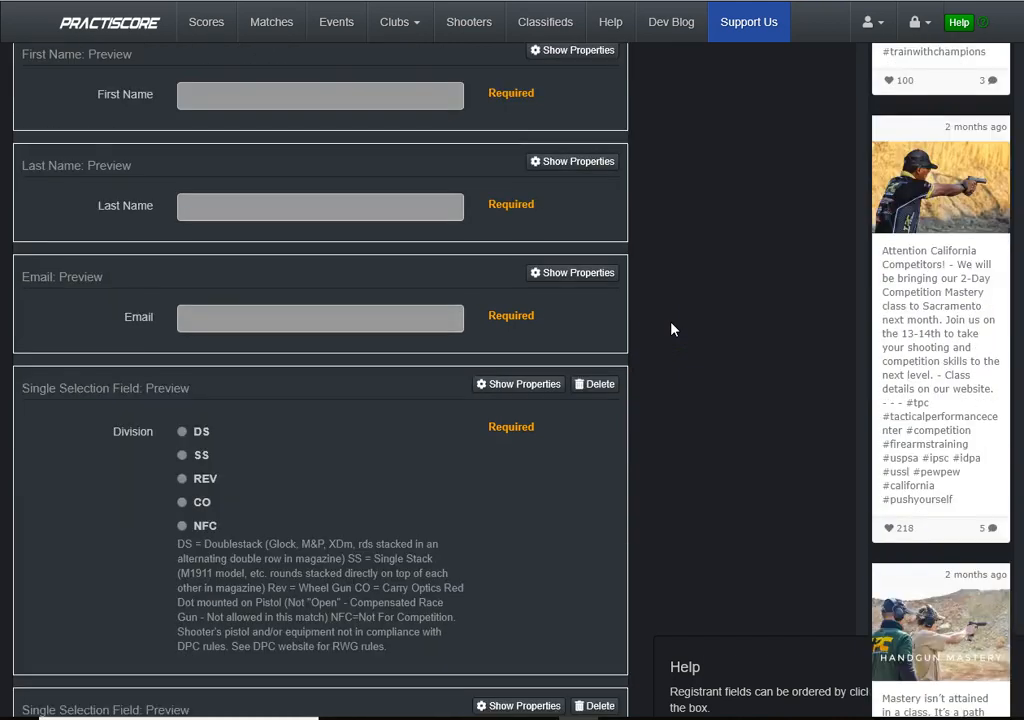
pyautogui.scroll(-1, 672, 329)
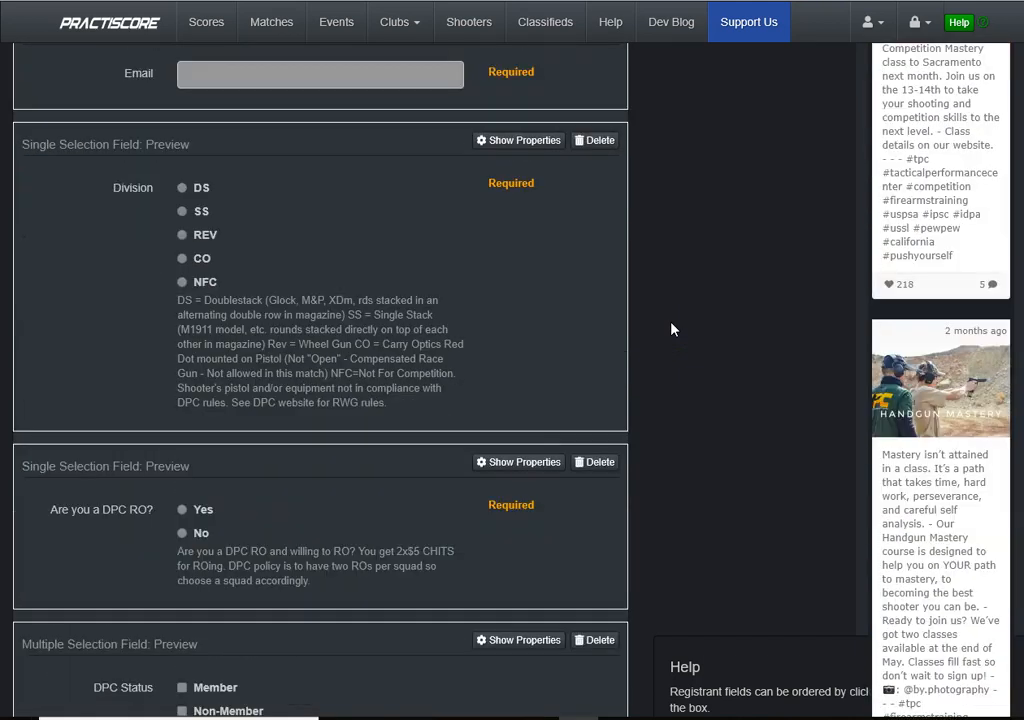
pyautogui.scroll(-1, 672, 329)
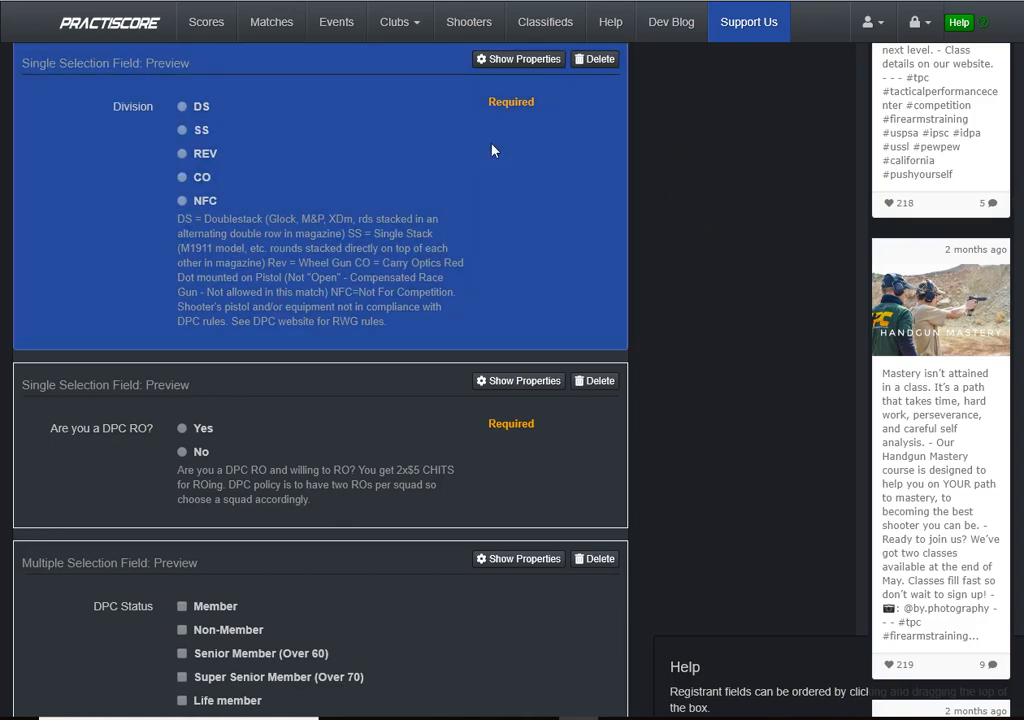
# Step: Show the Division field's properties and enlarge its Description text box to read the full division definitions
pyautogui.click(522, 62)
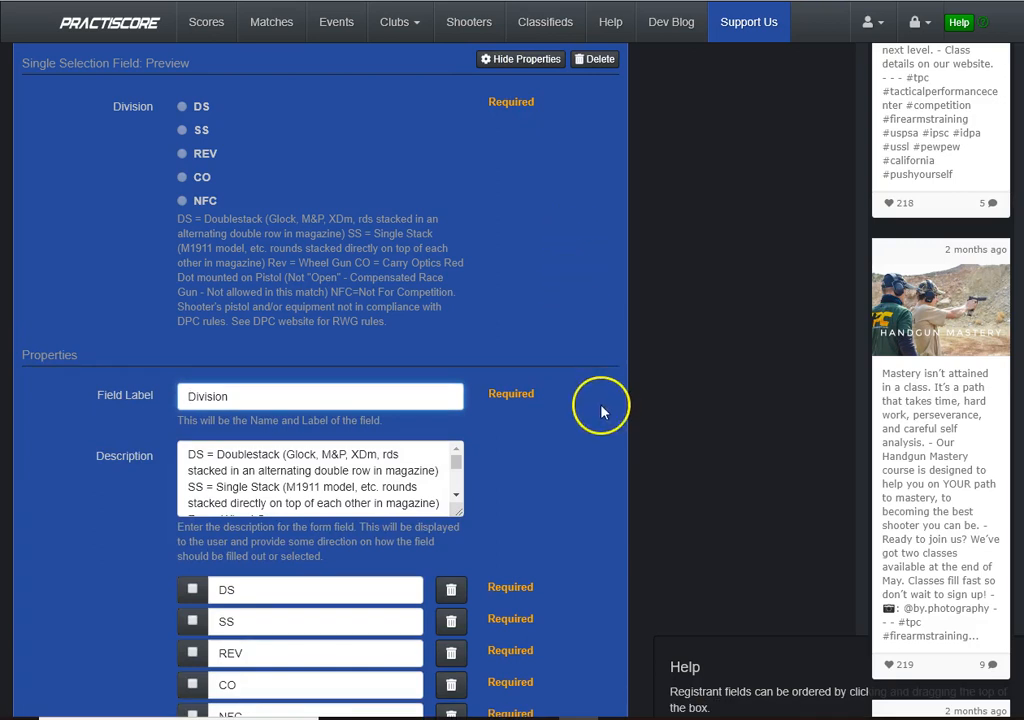
pyautogui.scroll(-1, 601, 407)
pyautogui.scroll(1, 601, 407)
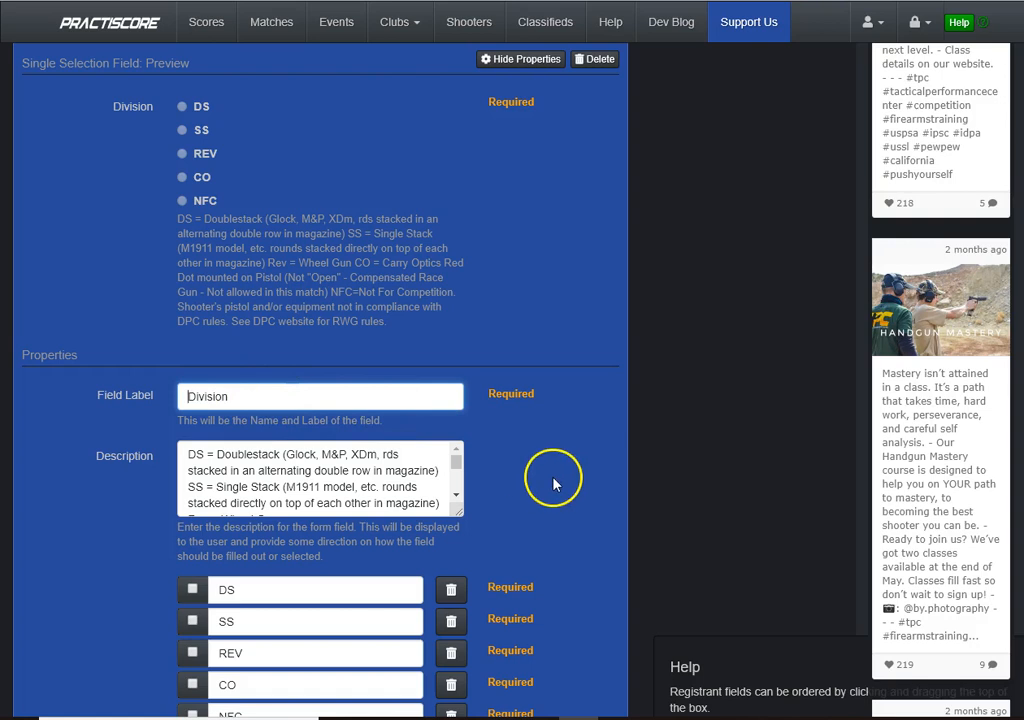
pyautogui.scroll(-2, 560, 473)
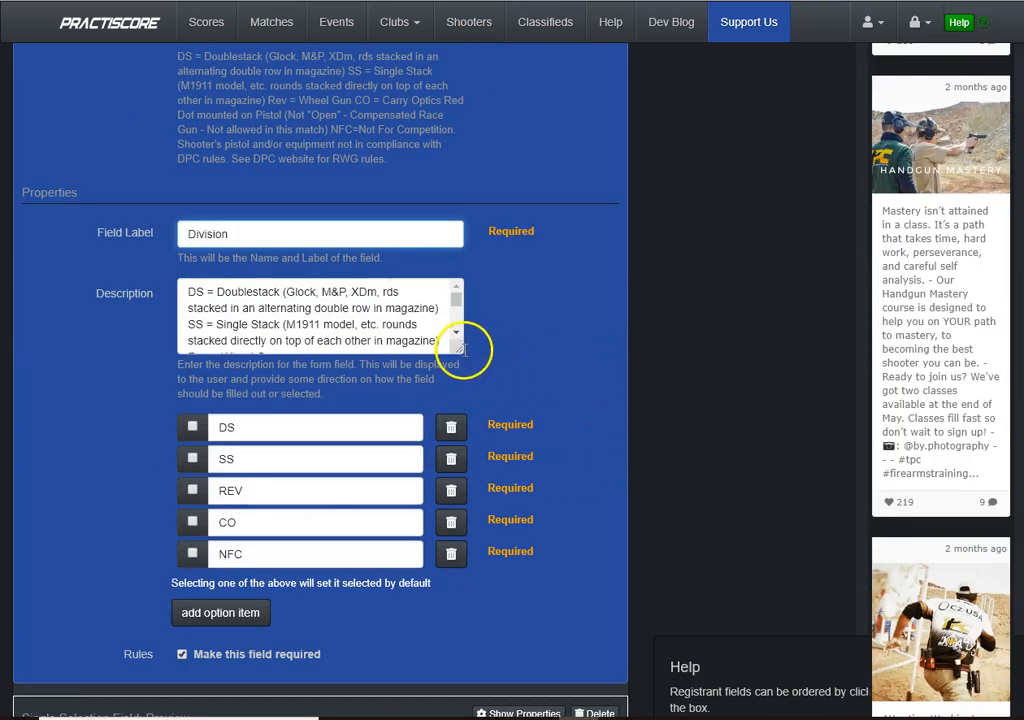
pyautogui.moveTo(460, 352); pyautogui.dragTo(540, 440)
pyautogui.click(589, 468)
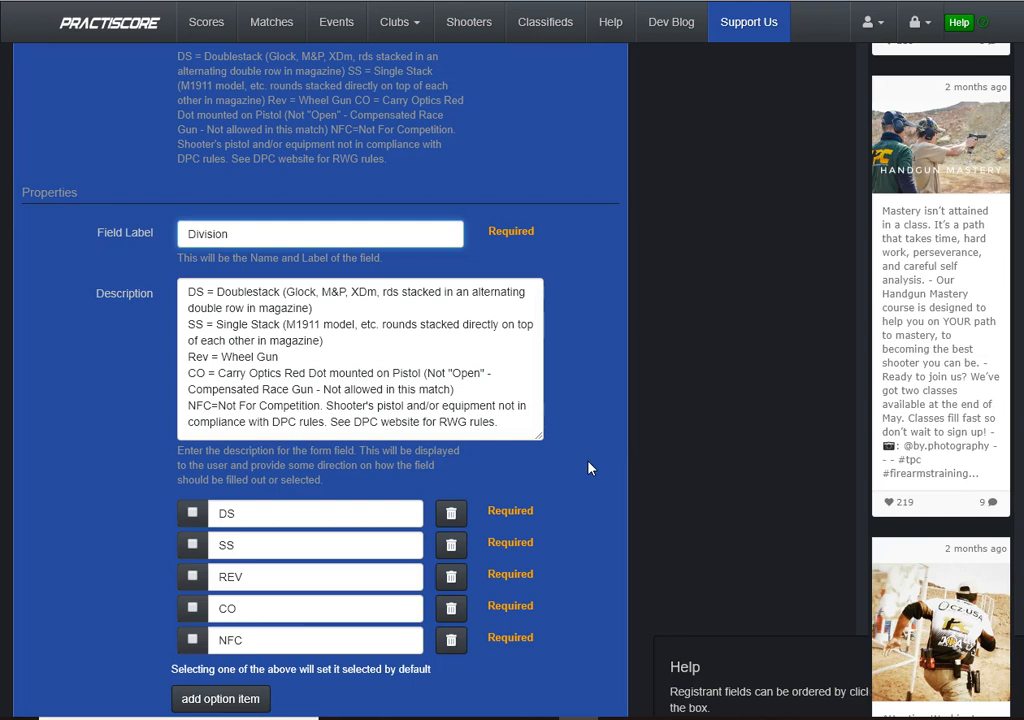
# Step: Add a "new div" option to the Division field and delete it again
pyautogui.scroll(-3, 589, 468)
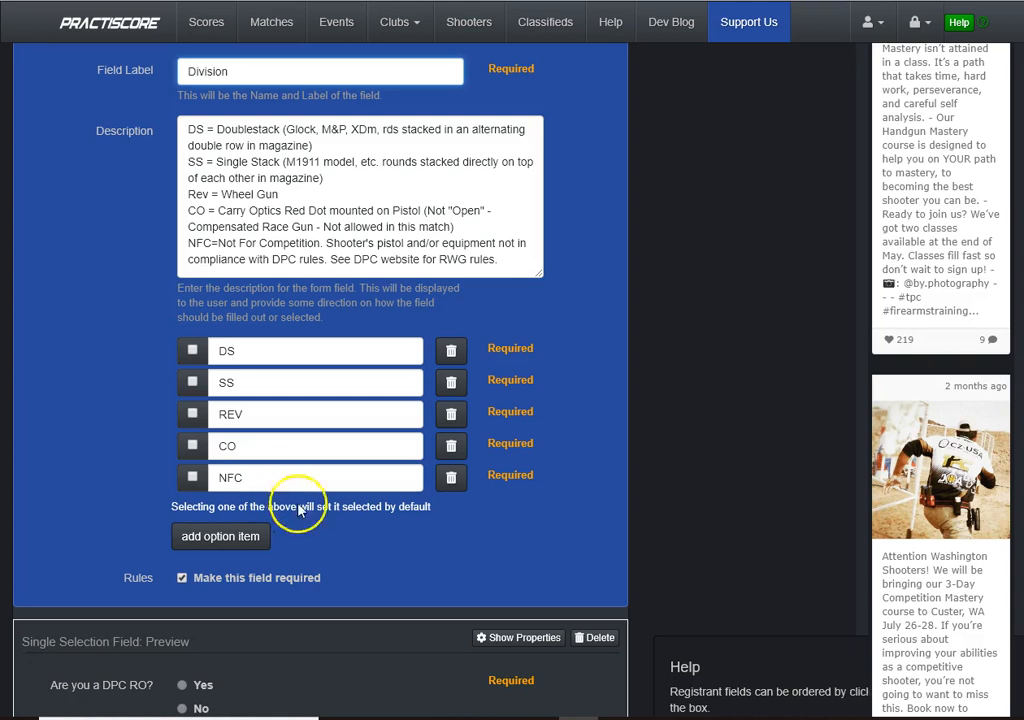
pyautogui.click(238, 546)
pyautogui.click(228, 511)
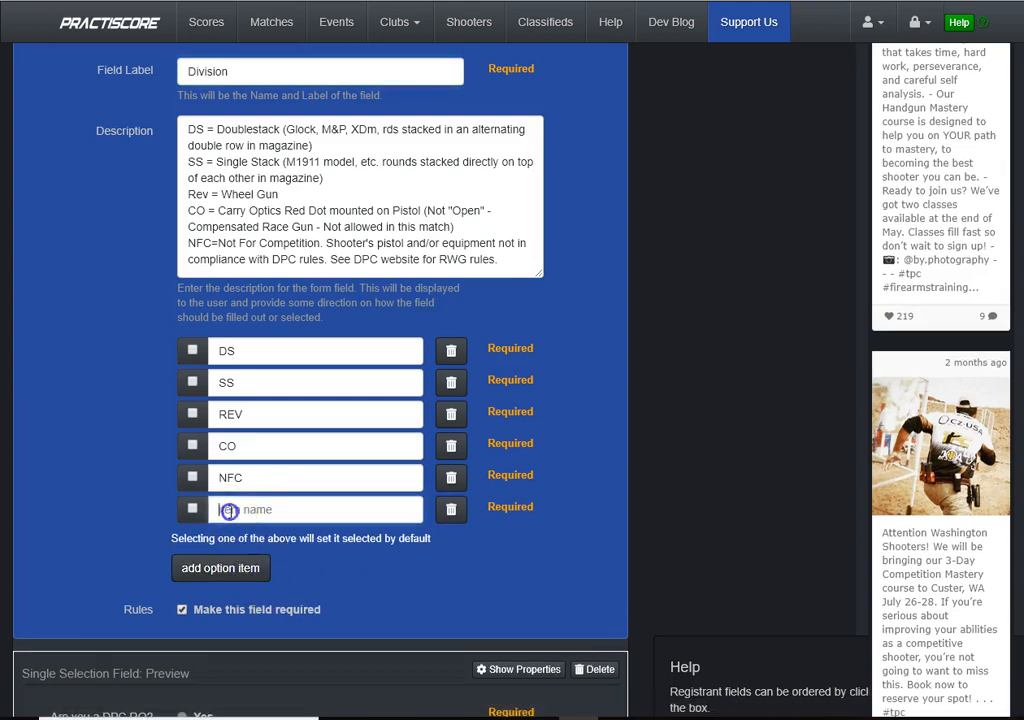
pyautogui.write('new div')
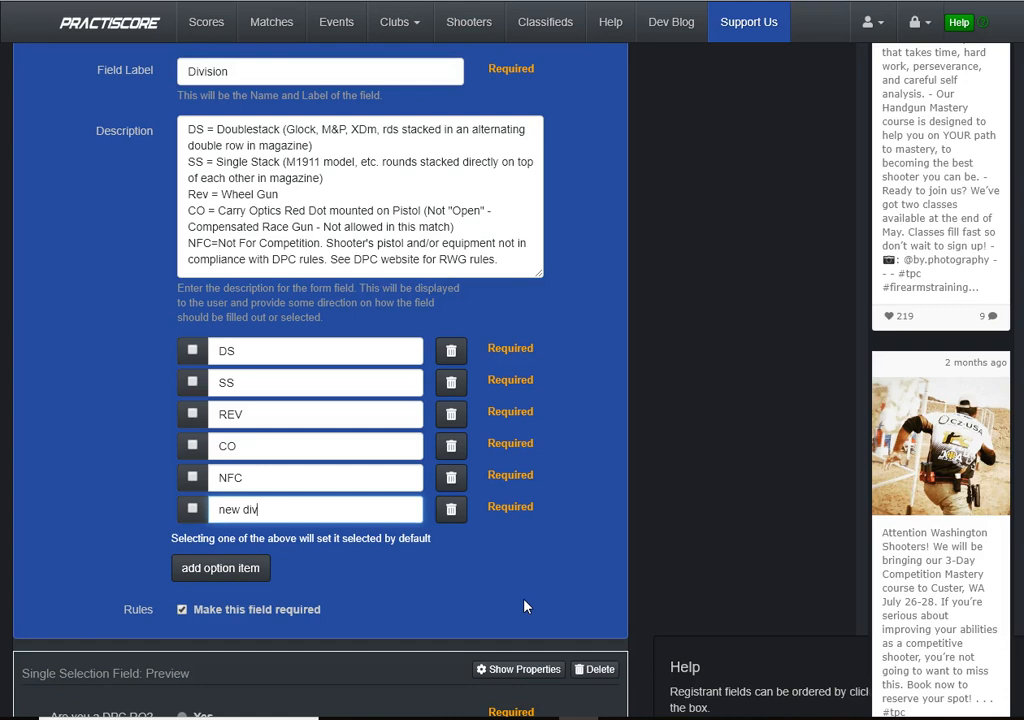
pyautogui.click(451, 512)
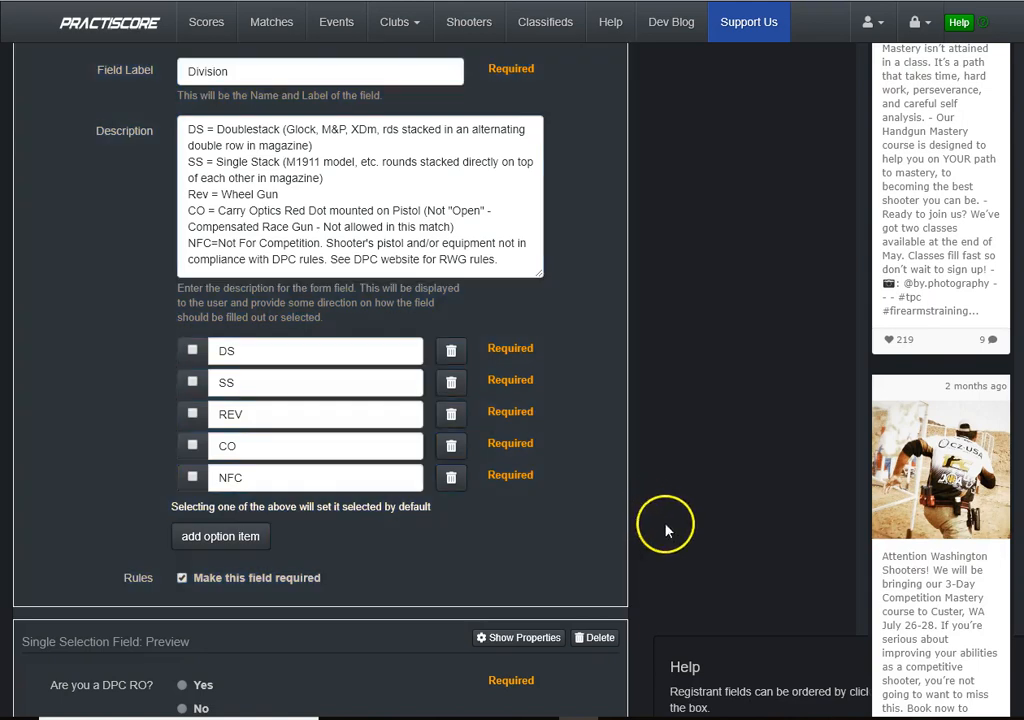
# Step: Examine the "Are you a DPC RO?" and DPC Status fields and the options for adding custom or default fields
pyautogui.scroll(-2, 666, 530)
pyautogui.scroll(-1, 670, 532)
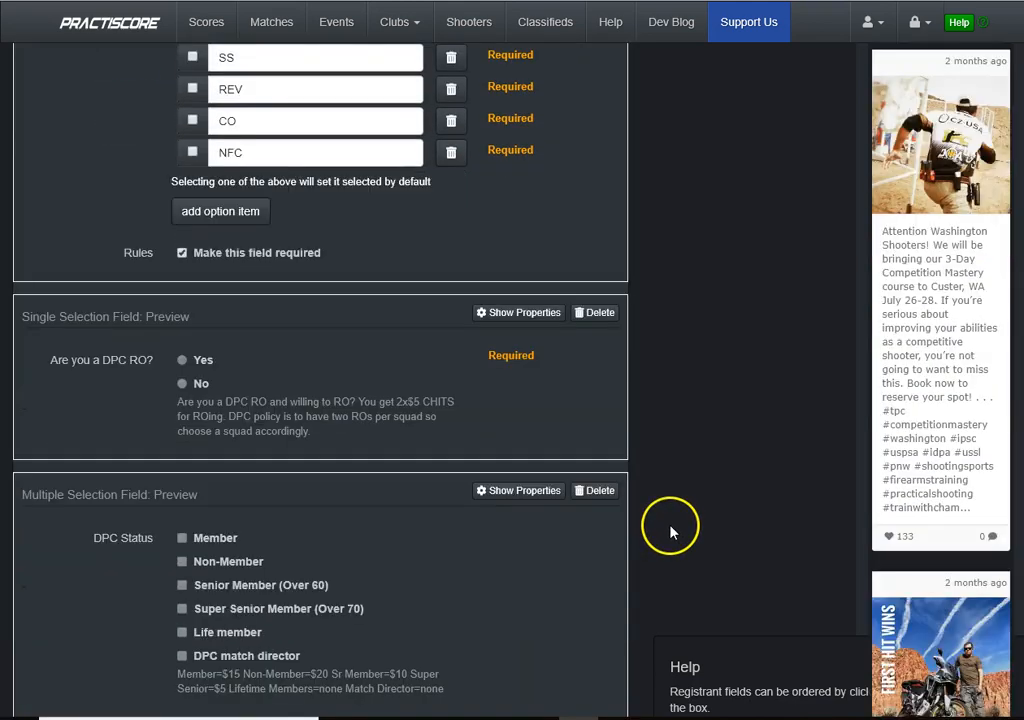
pyautogui.scroll(-1, 670, 530)
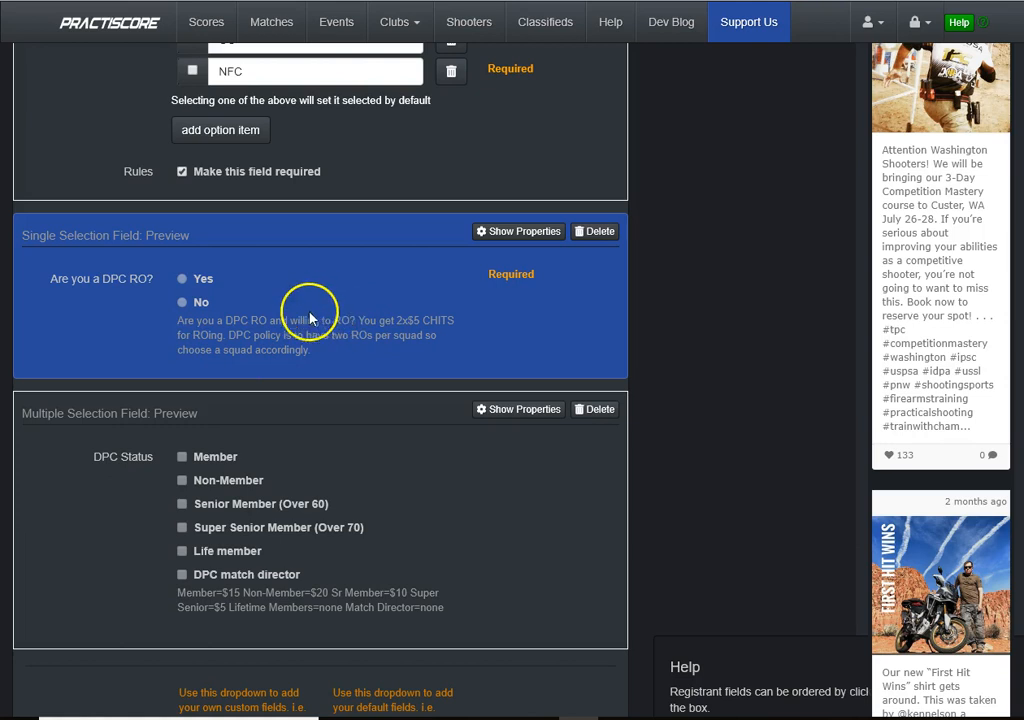
pyautogui.scroll(-2, 708, 470)
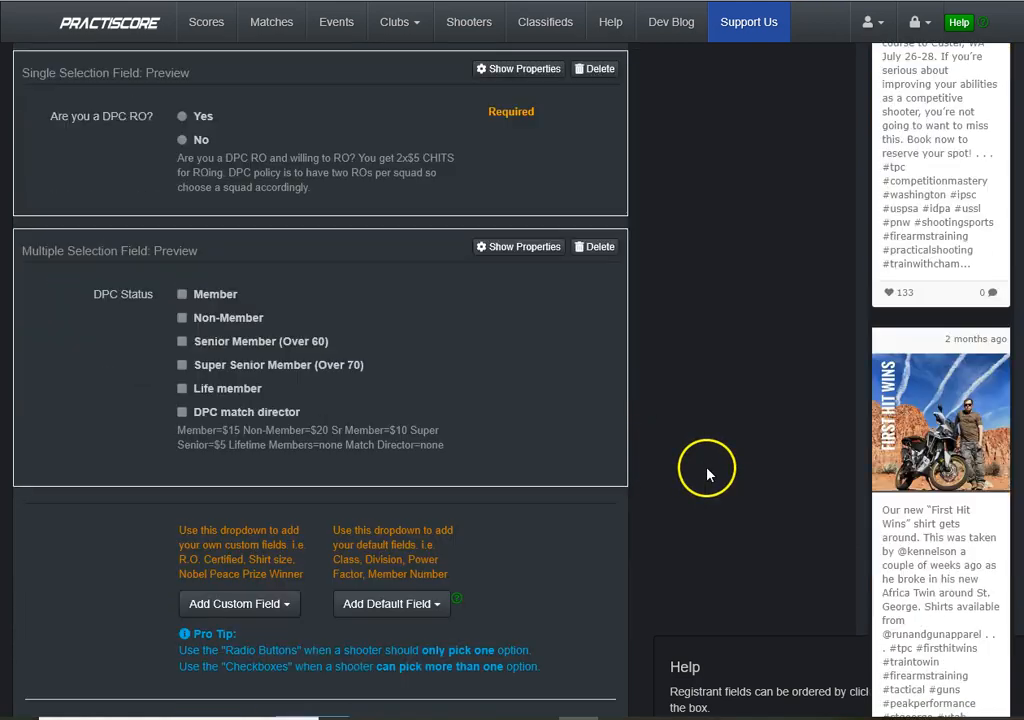
pyautogui.scroll(-1, 701, 470)
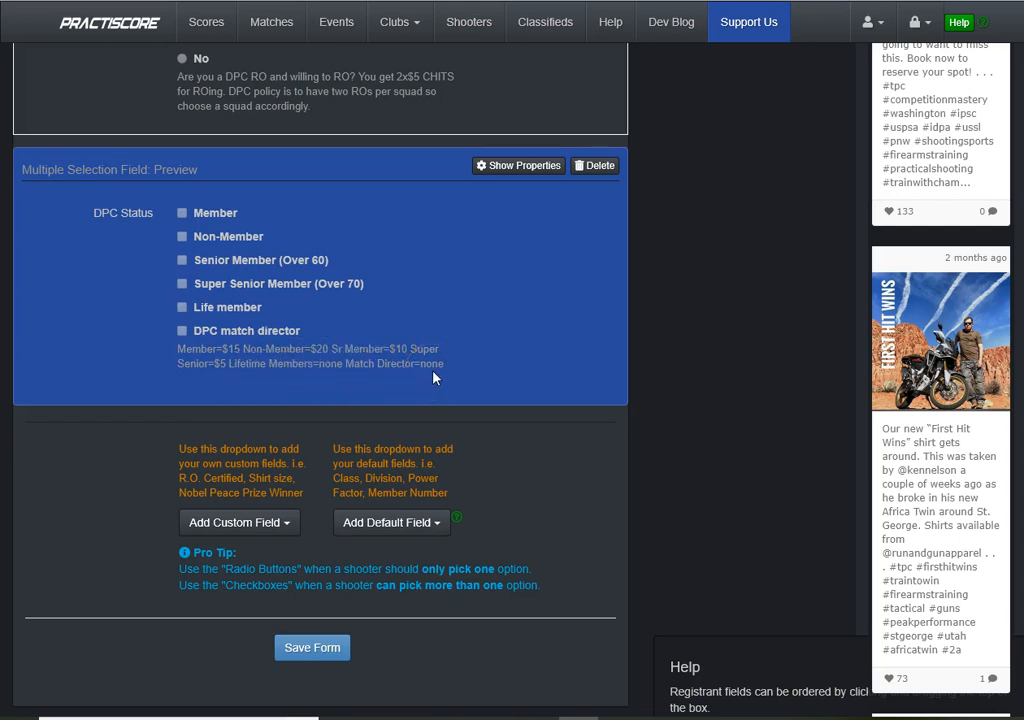
# Step: Show the DPC Status field's properties, enlarge its Description text box, and review the membership fees and option items
pyautogui.click(525, 175)
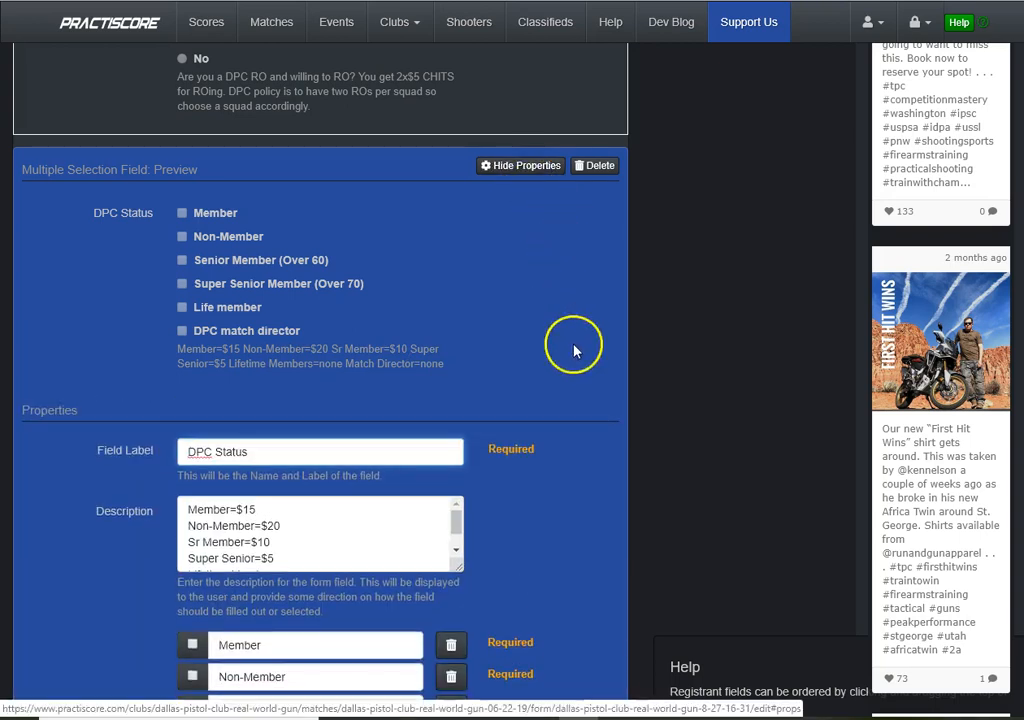
pyautogui.scroll(-2, 575, 355)
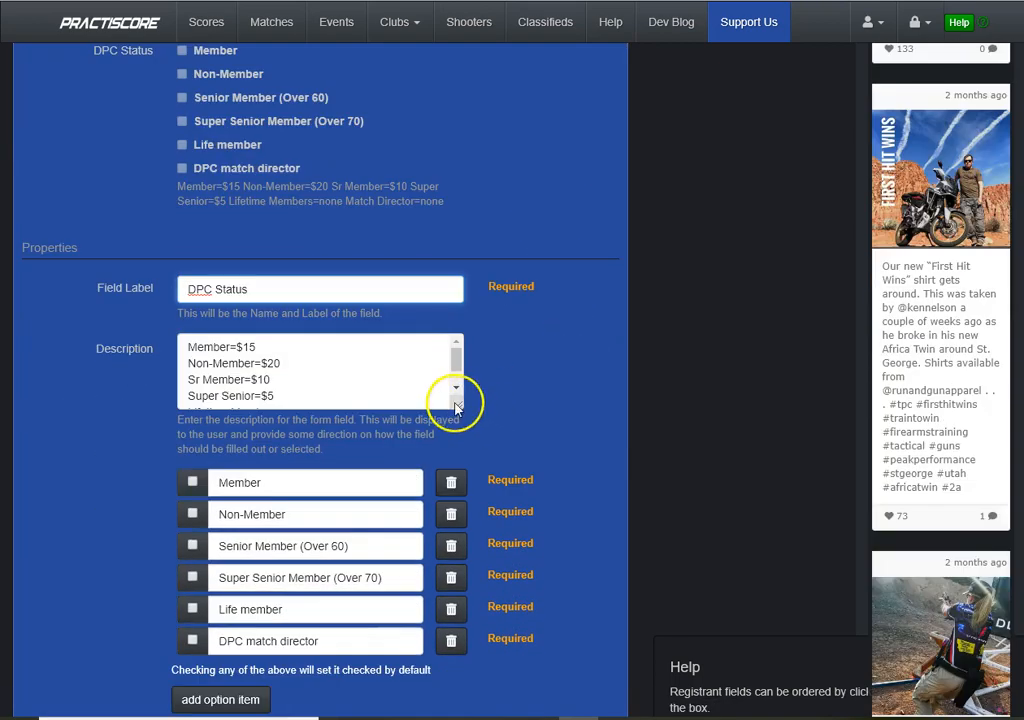
pyautogui.moveTo(457, 407); pyautogui.dragTo(500, 461)
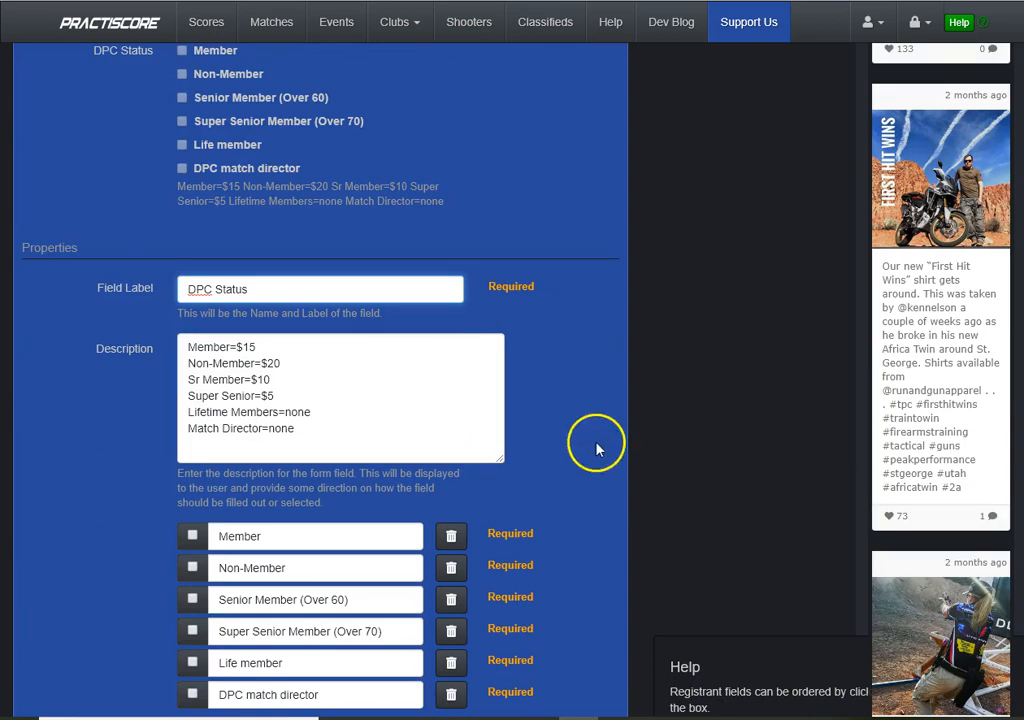
pyautogui.scroll(-3, 590, 442)
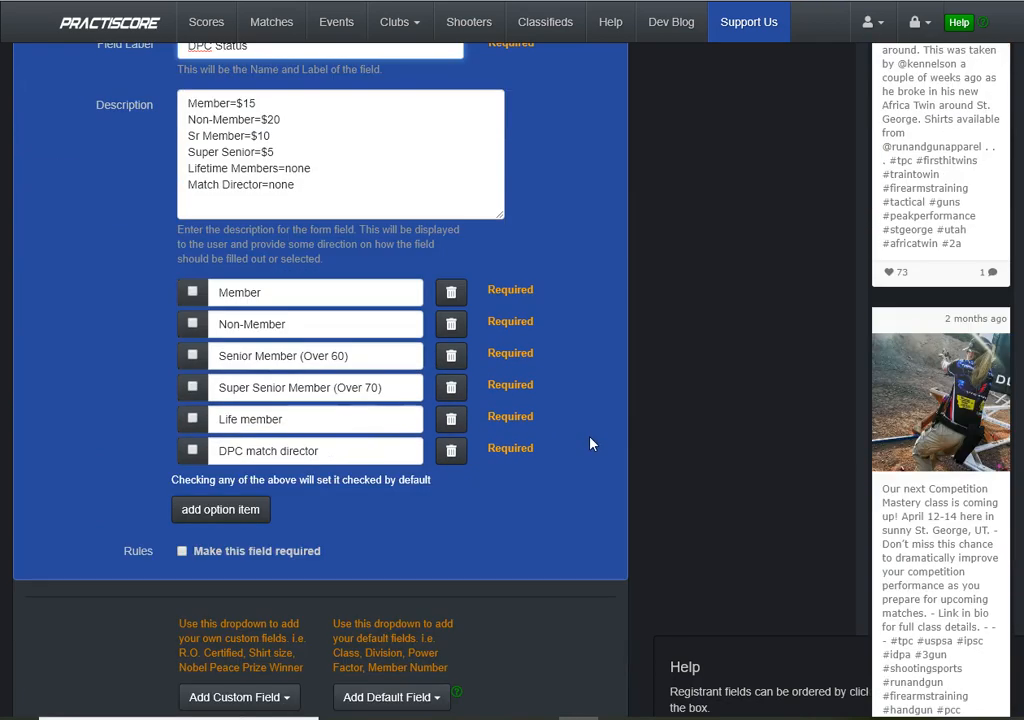
pyautogui.scroll(-1, 590, 444)
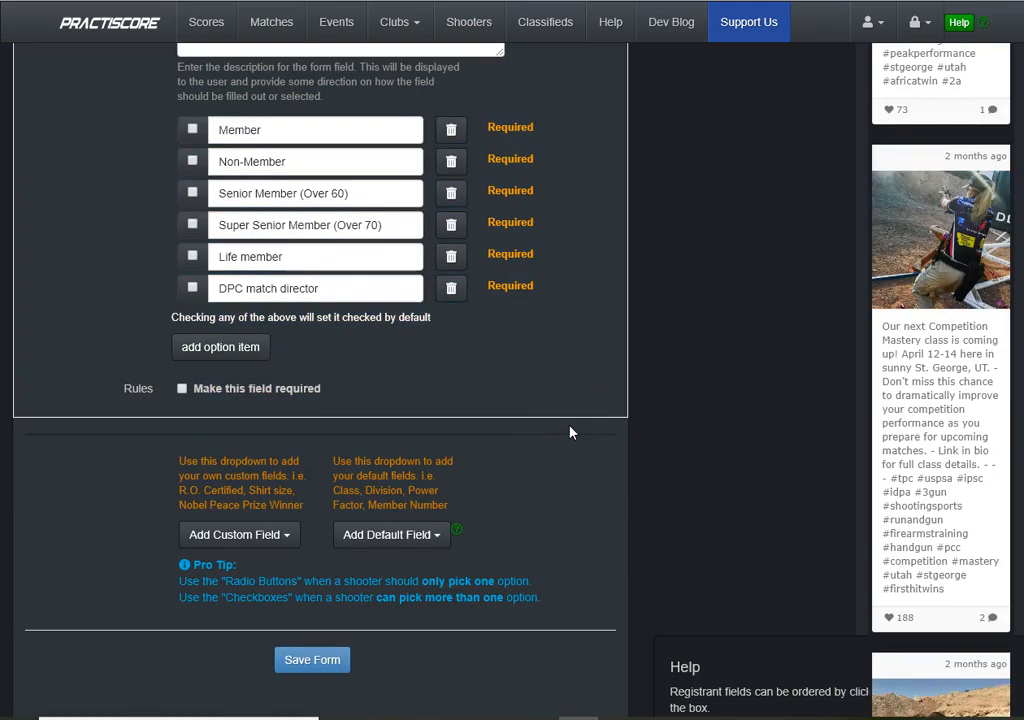
# Step: Examine the custom and default field types that can be added to the registration form, and the option for saving the form
pyautogui.scroll(-1, 544, 396)
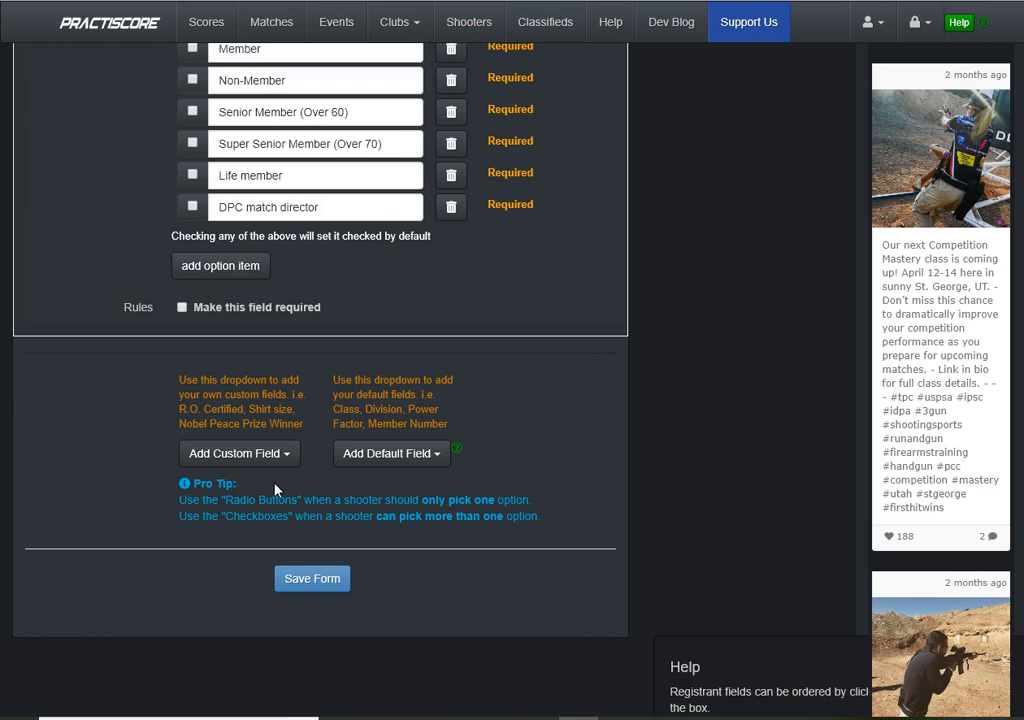
pyautogui.click(270, 454)
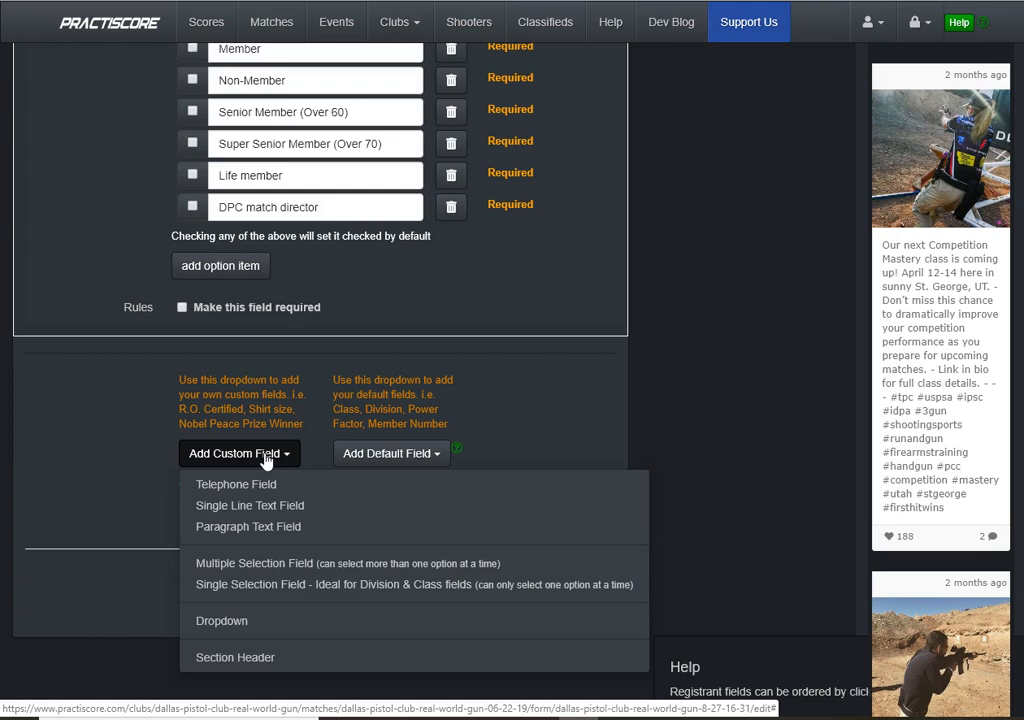
pyautogui.click(372, 455)
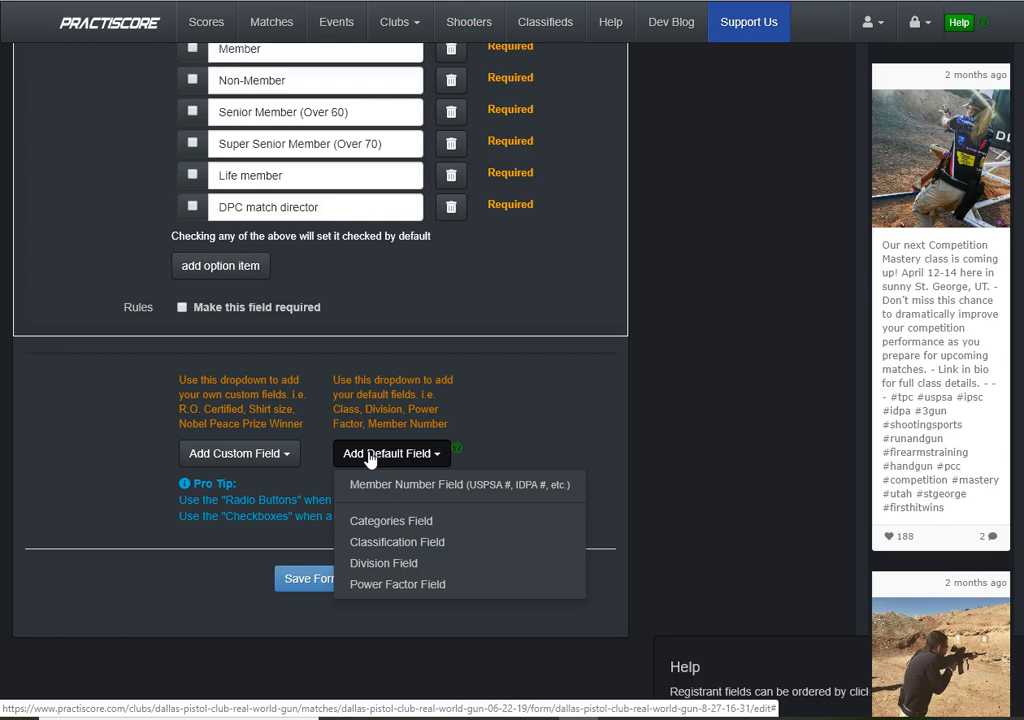
pyautogui.click(487, 440)
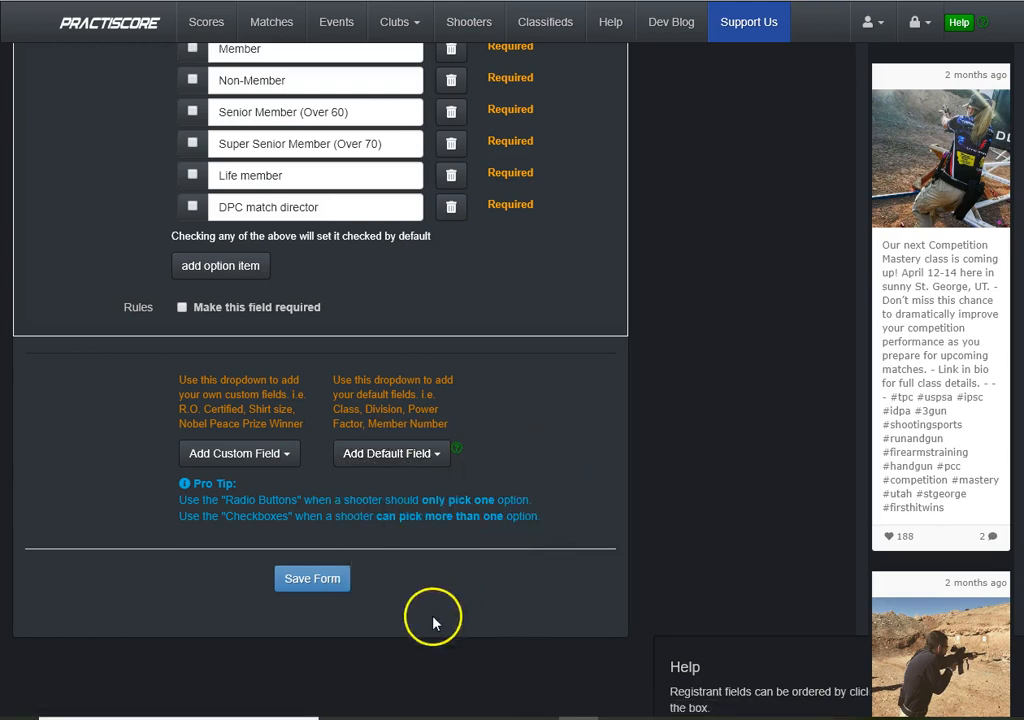
pyautogui.click(336, 583)
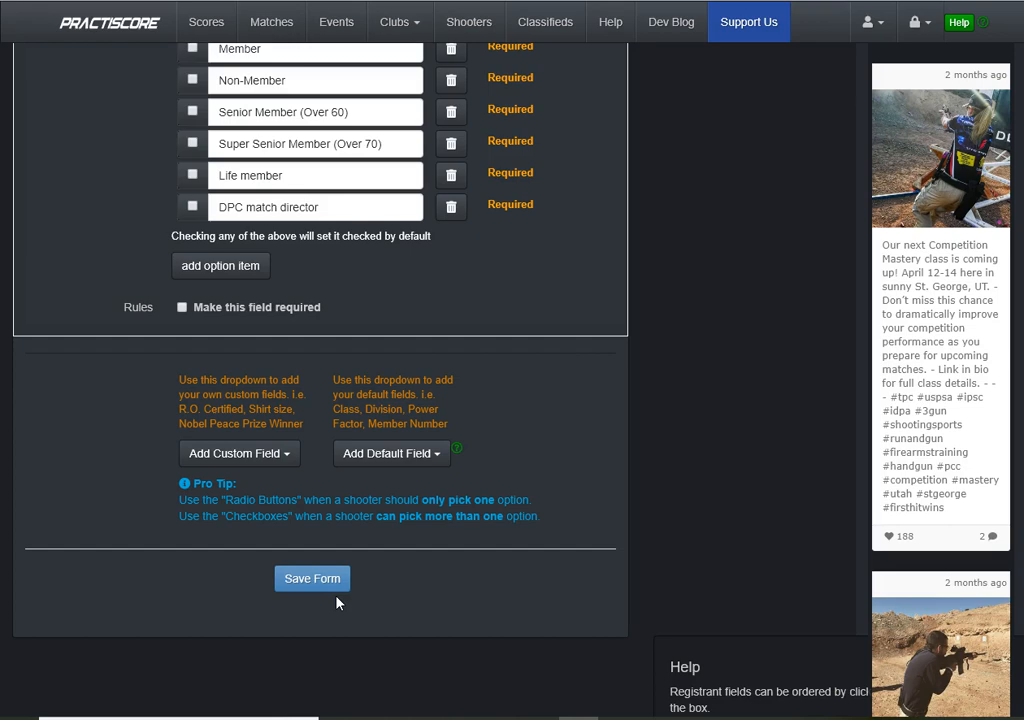
# Step: Look back over the registration form from the DPC Status field up to the Form Info section with its thank-you message
pyautogui.scroll(7, 336, 602)
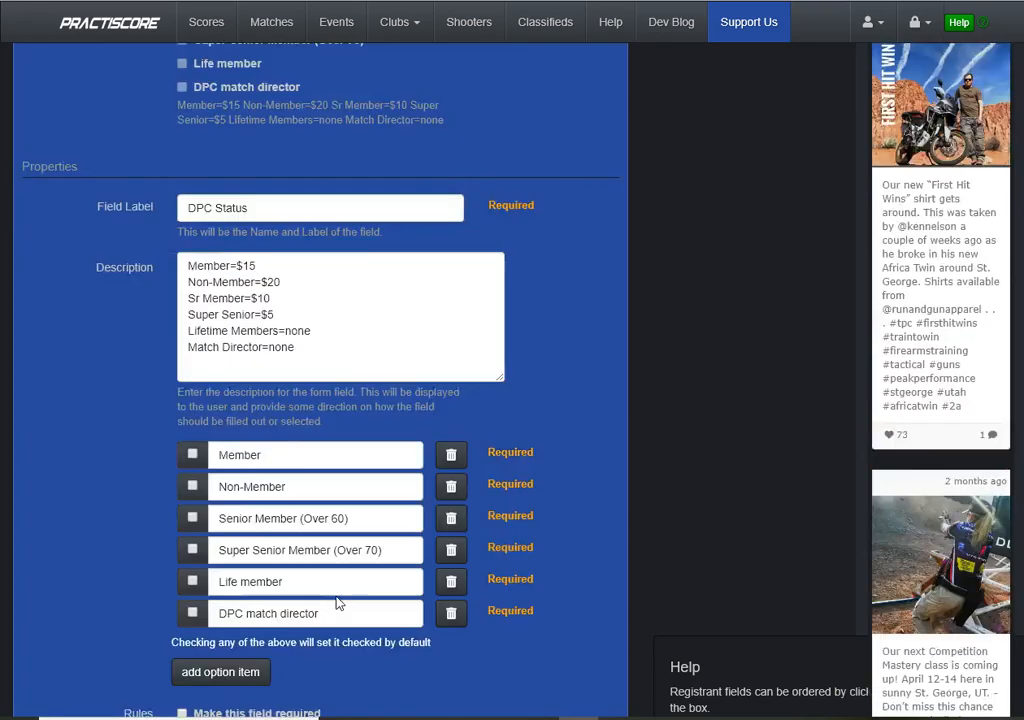
pyautogui.scroll(8, 337, 598)
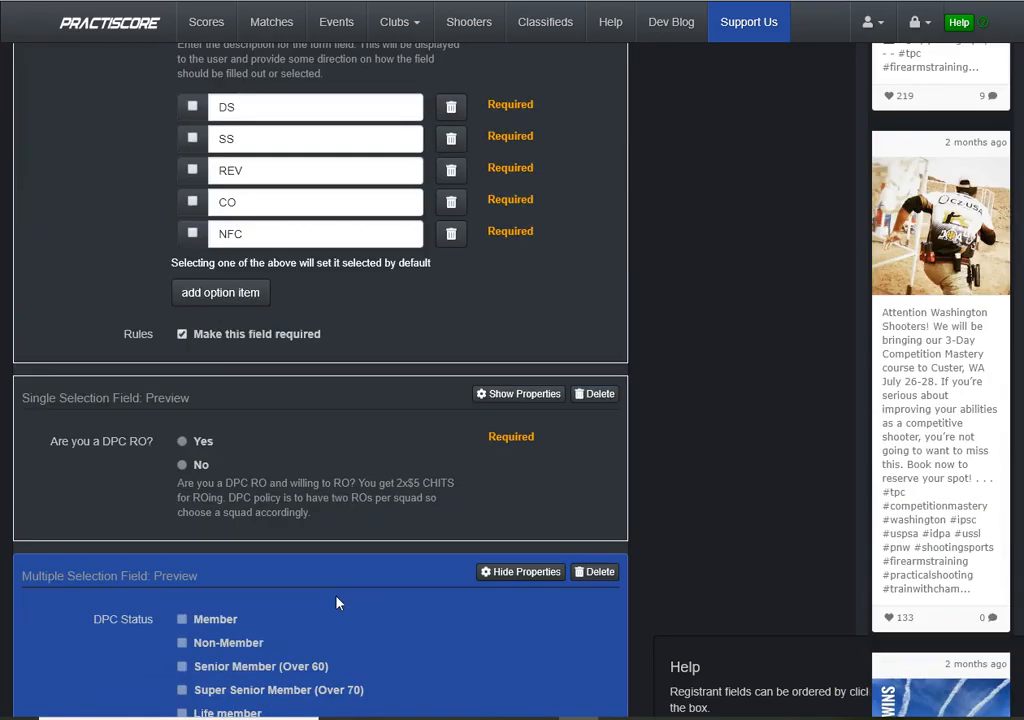
pyautogui.scroll(3, 338, 602)
pyautogui.scroll(7, 337, 603)
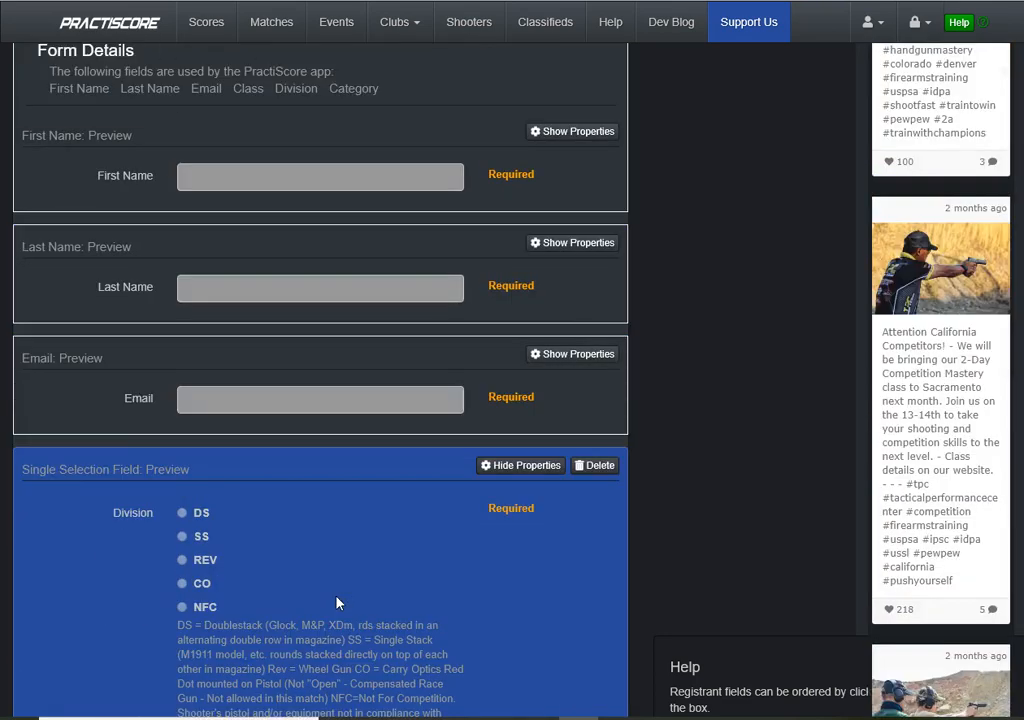
pyautogui.scroll(3, 337, 603)
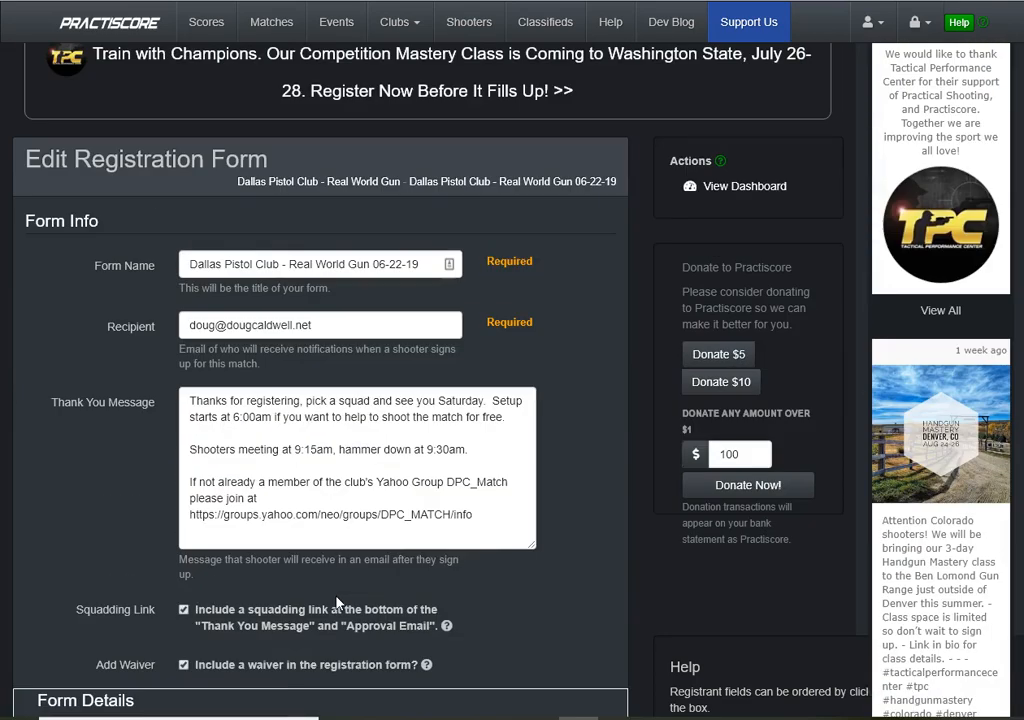
pyautogui.scroll(1, 337, 602)
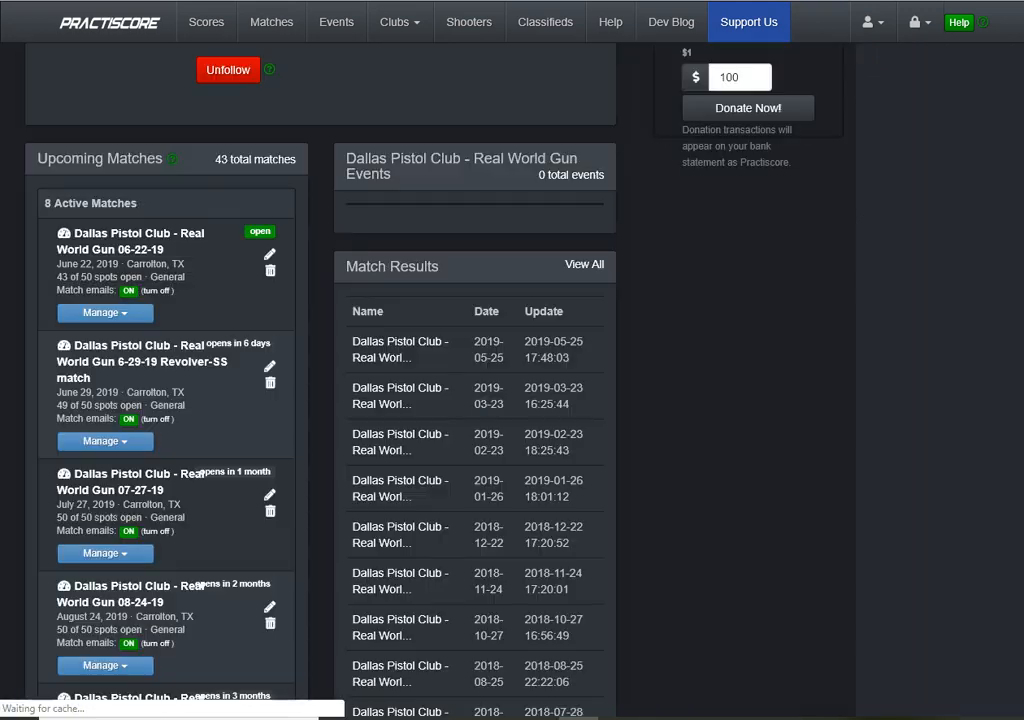
# Step: Show the management options for the Dallas Pistol Club - Real World Gun 06-22-19 match, including Clone Match, and close them
pyautogui.click(120, 313)
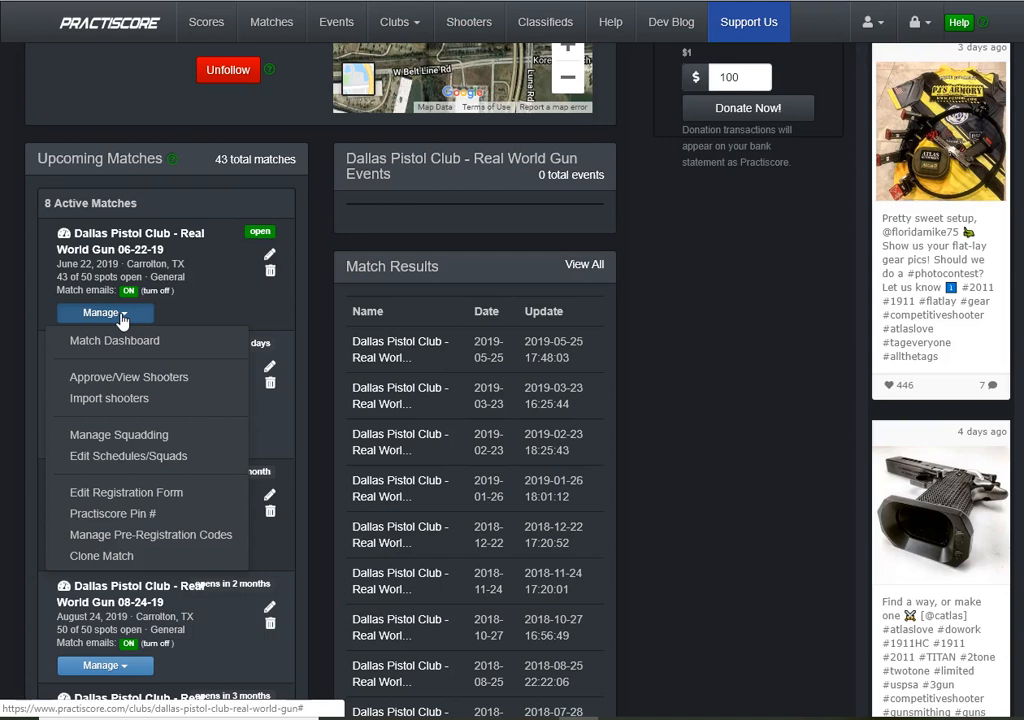
pyautogui.click(128, 556)
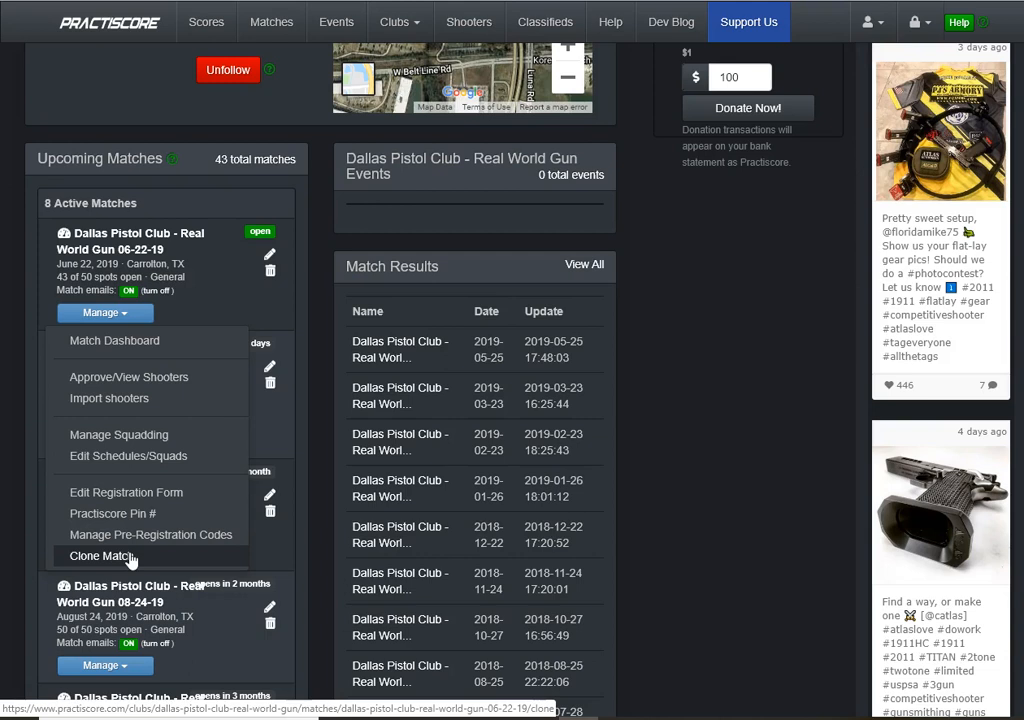
pyautogui.click(130, 311)
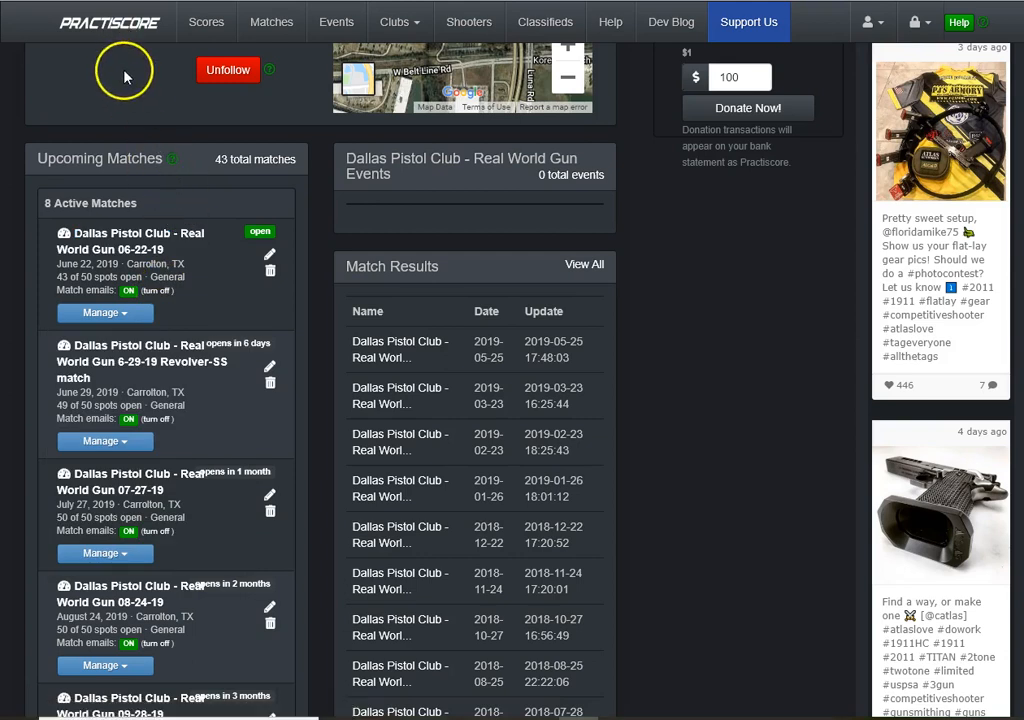